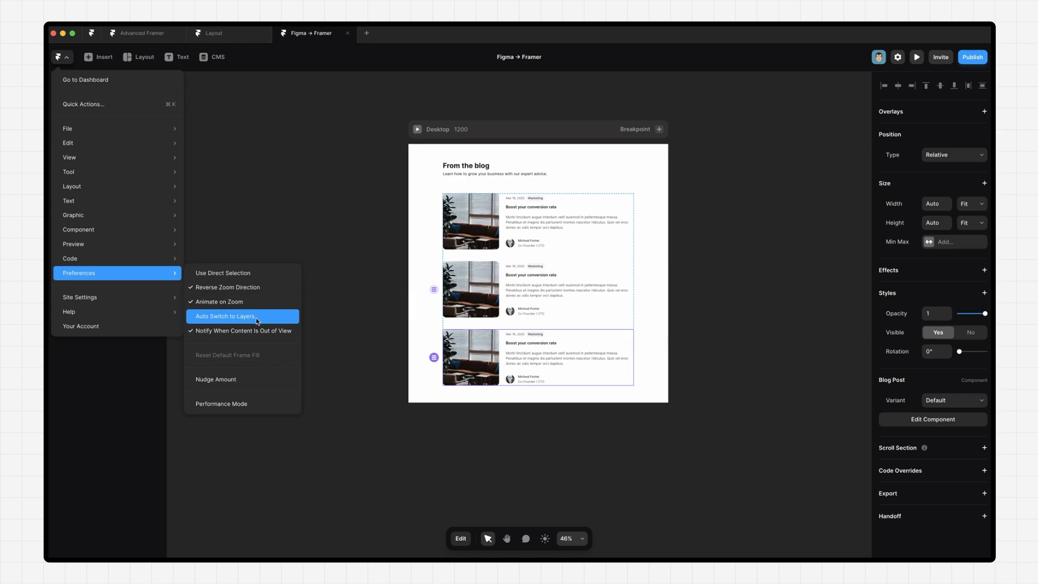
# - Select the first blog post on the canvas with Auto Switch to Layers off to check the sidebar behaviour
pyautogui.click(257, 316)
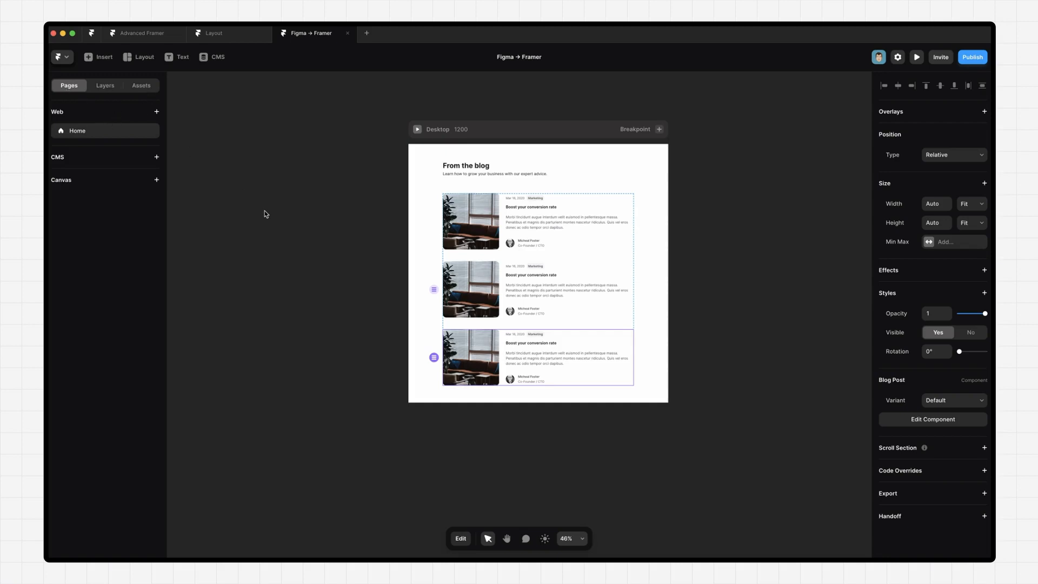
pyautogui.click(587, 225)
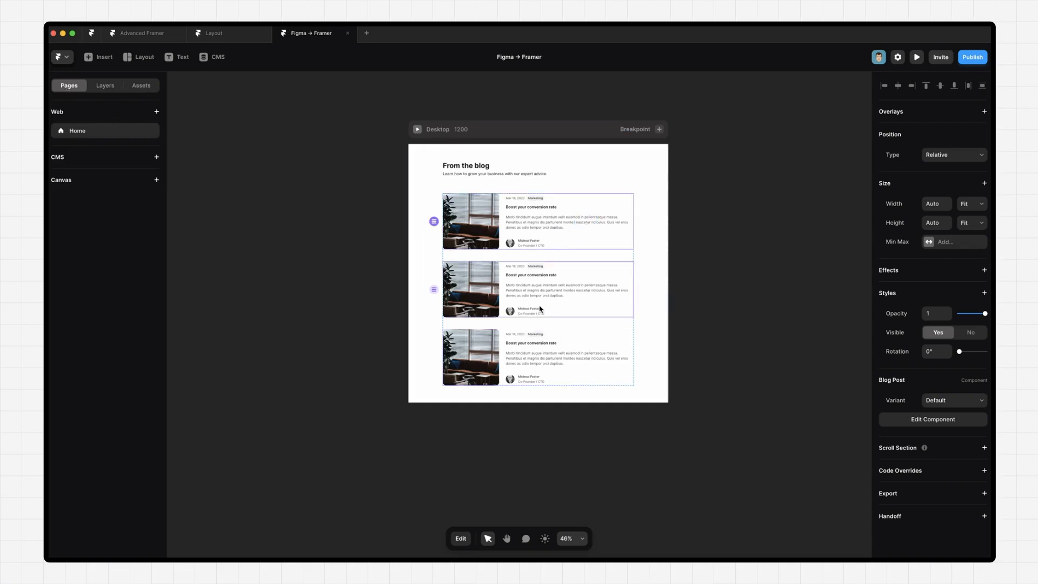
pyautogui.scroll(5, 551, 273)
pyautogui.scroll(3, 551, 273)
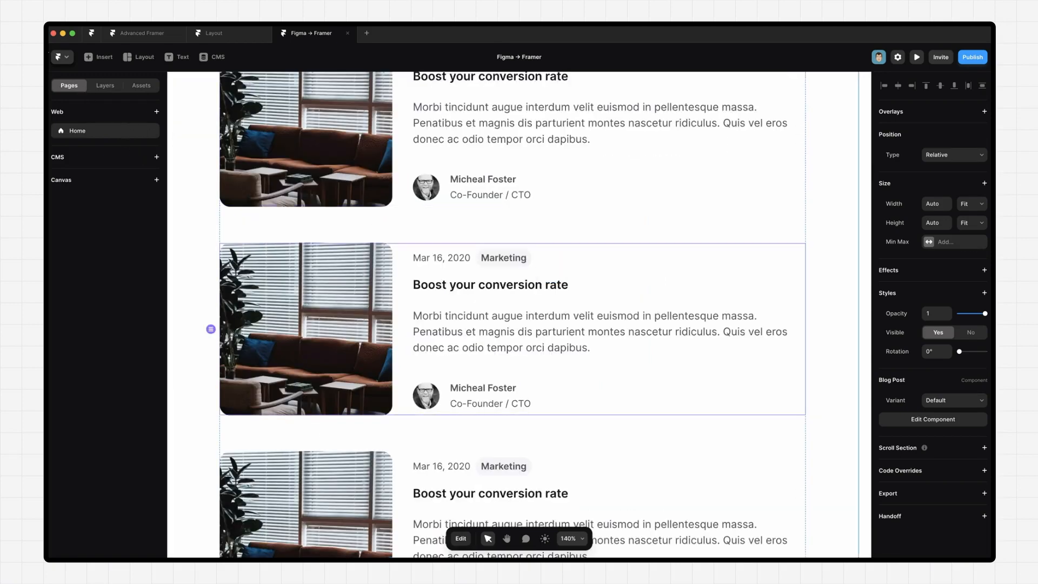
# - Enable the Auto Switch to Layers preference and select the first blog post
pyautogui.click(63, 57)
pyautogui.moveTo(111, 272)
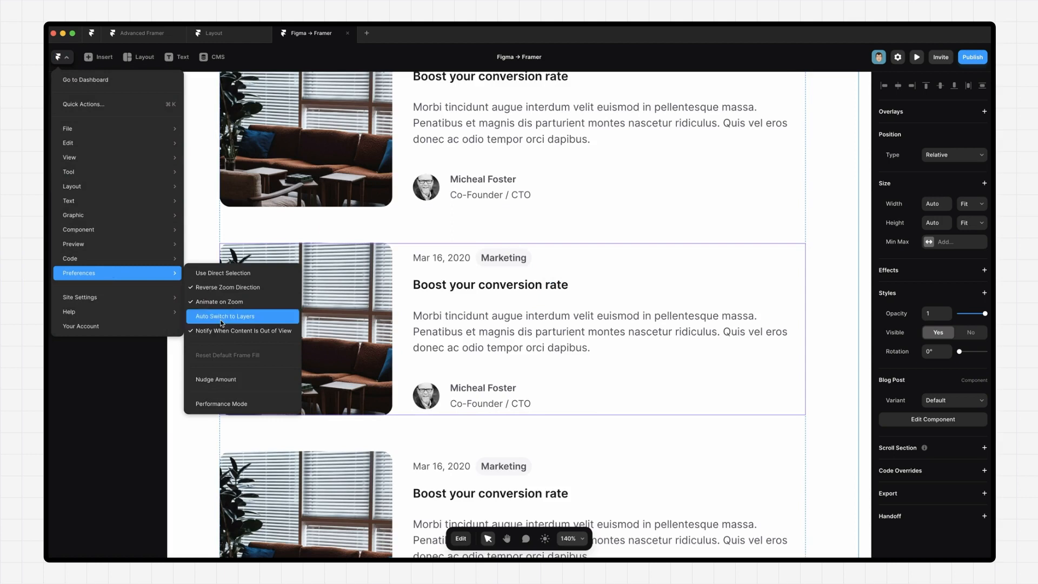
pyautogui.click(219, 316)
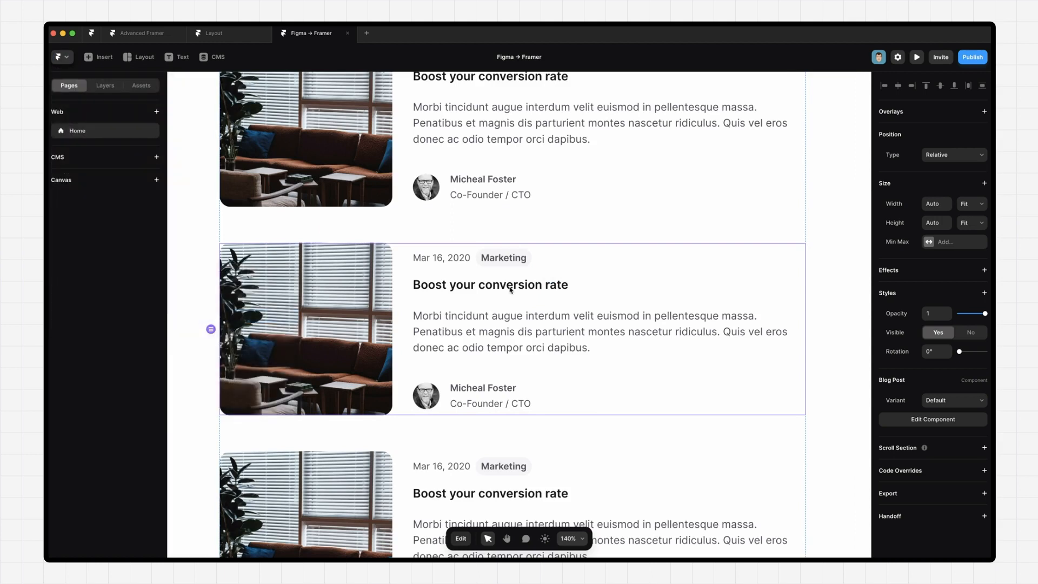
pyautogui.click(464, 186)
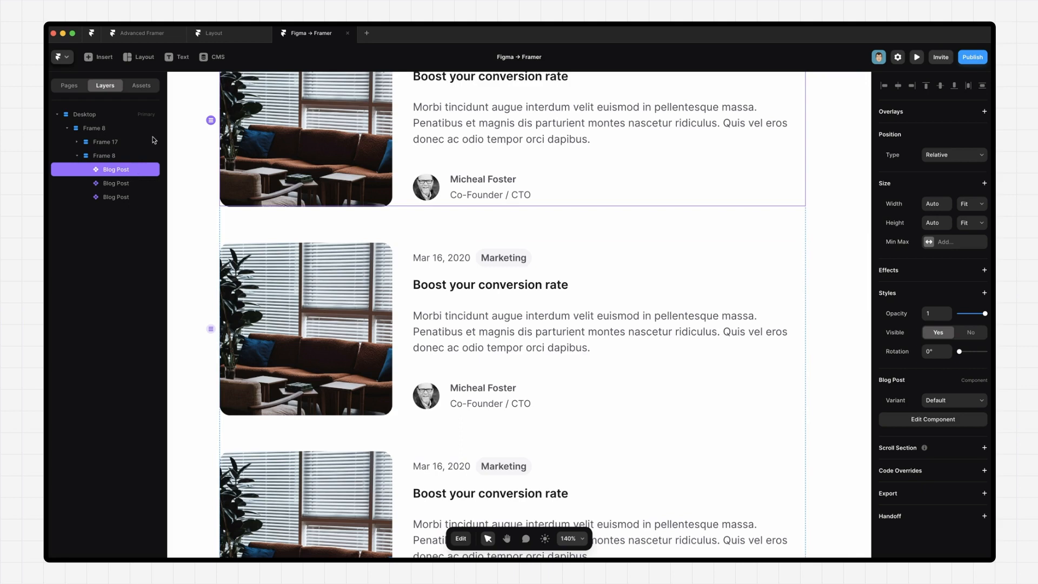
# - With Use Direct Selection off, select the header group containing "From the blog" on the canvas
pyautogui.click(62, 57)
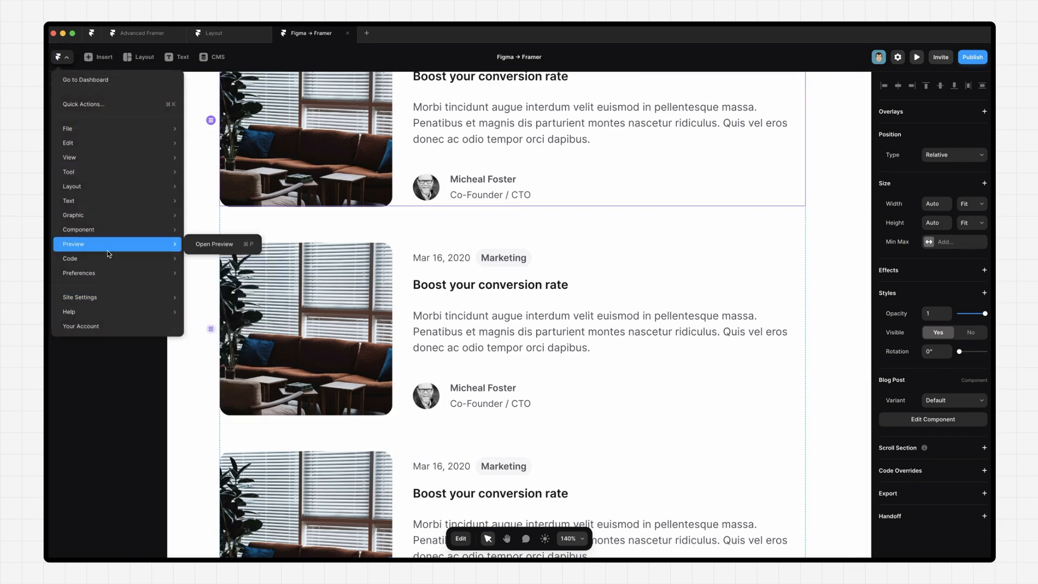
pyautogui.moveTo(112, 270)
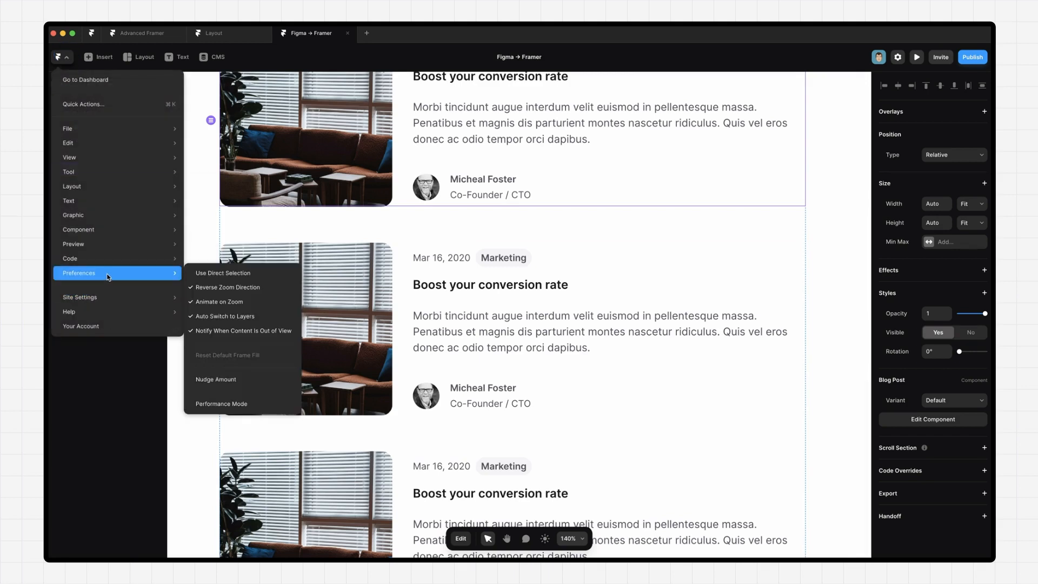
pyautogui.click(210, 278)
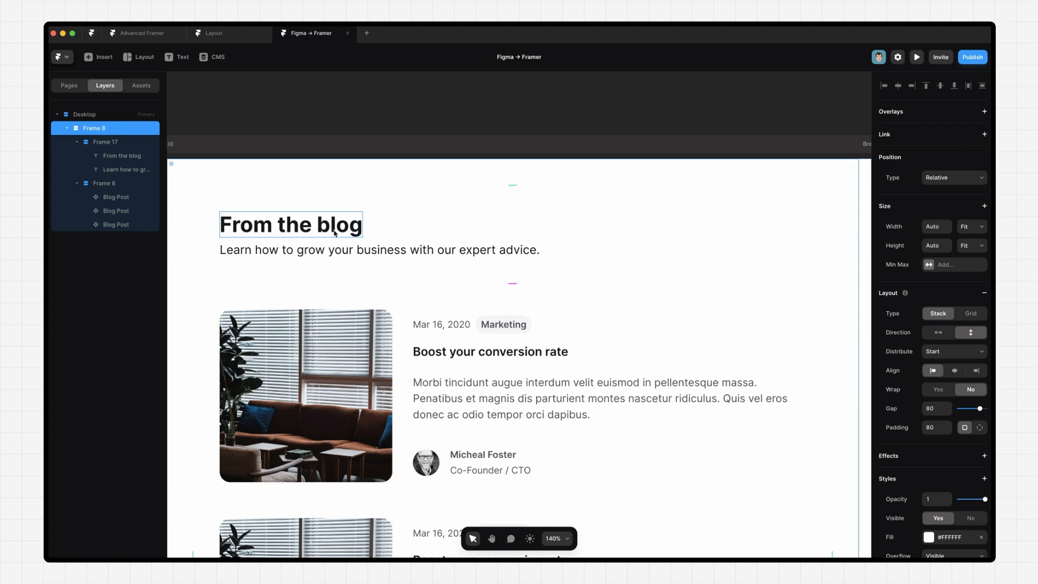
pyautogui.click(387, 246)
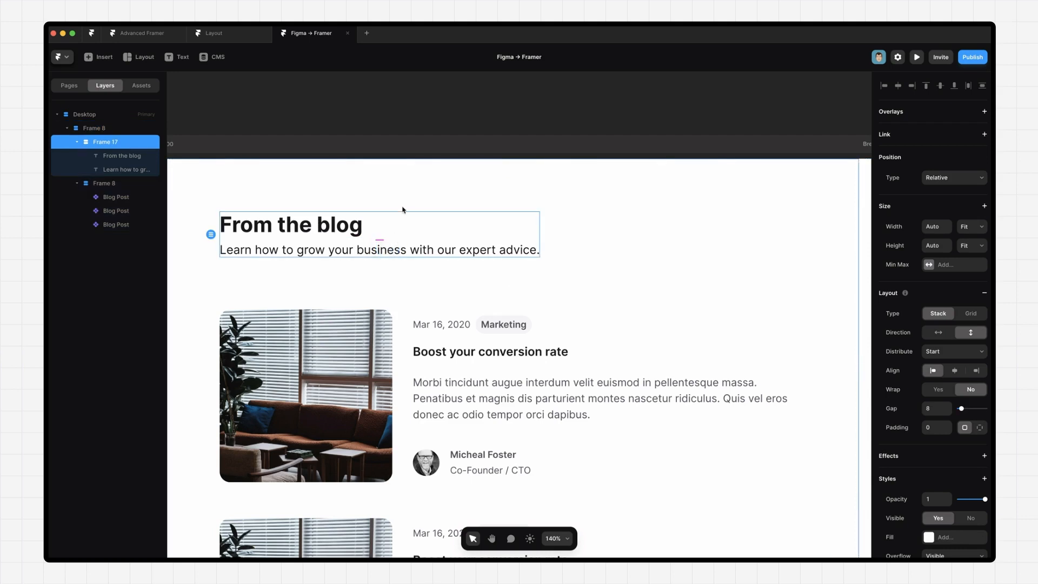
# - Enable the Use Direct Selection preference and select the subtitle and the "From the blog" heading directly on the canvas
pyautogui.click(61, 56)
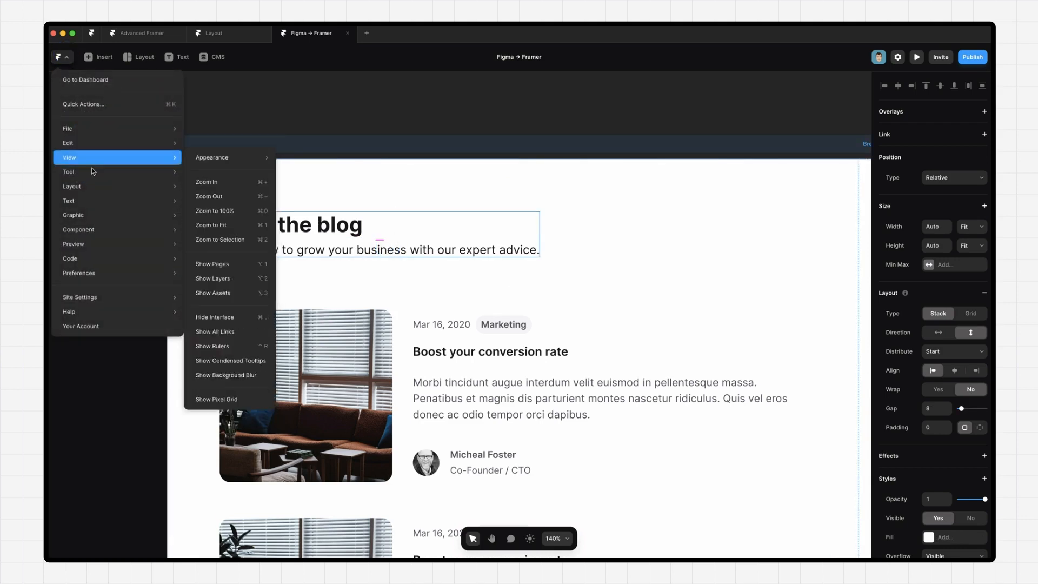
pyautogui.moveTo(122, 274)
pyautogui.click(248, 277)
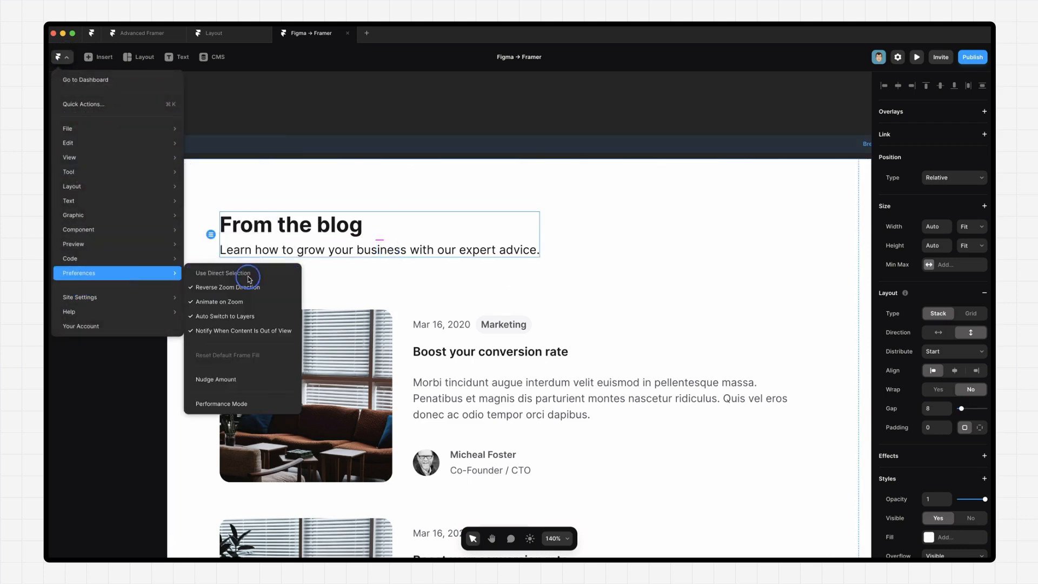
pyautogui.click(318, 226)
pyautogui.click(387, 251)
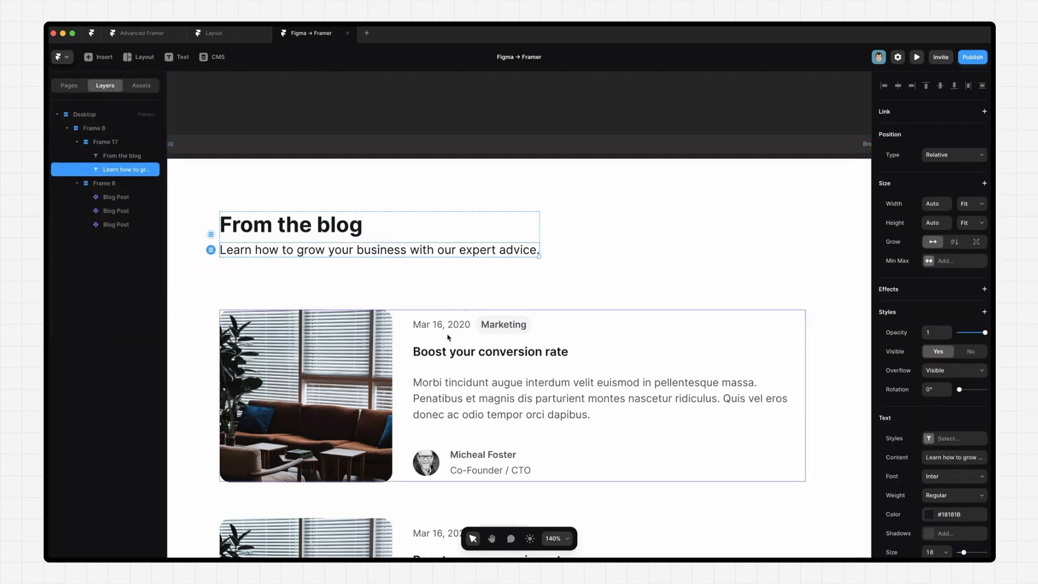
pyautogui.click(320, 229)
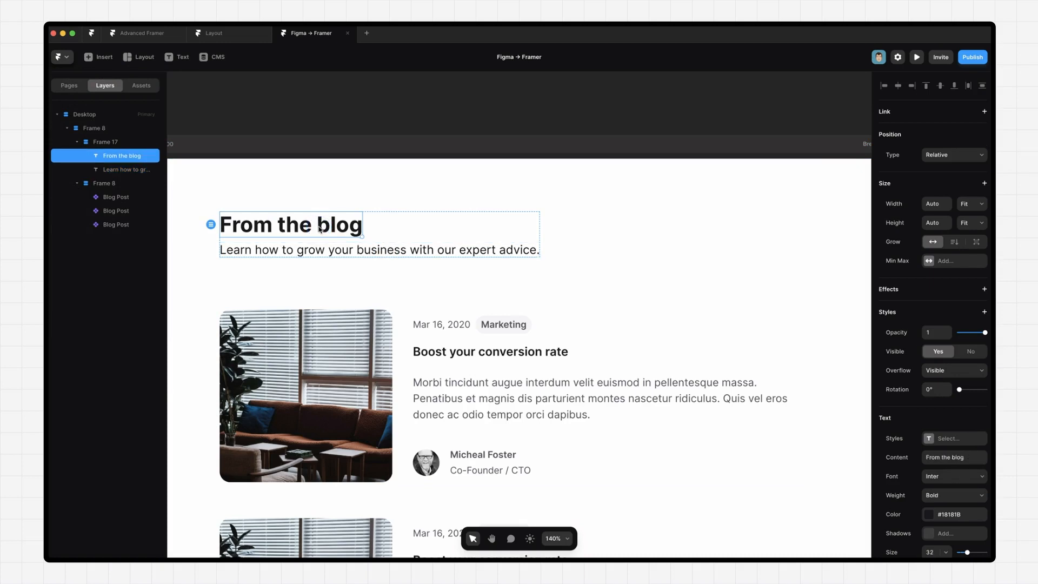
# - Open the first blog post's component for editing and return to the page
pyautogui.scroll(-2, 521, 328)
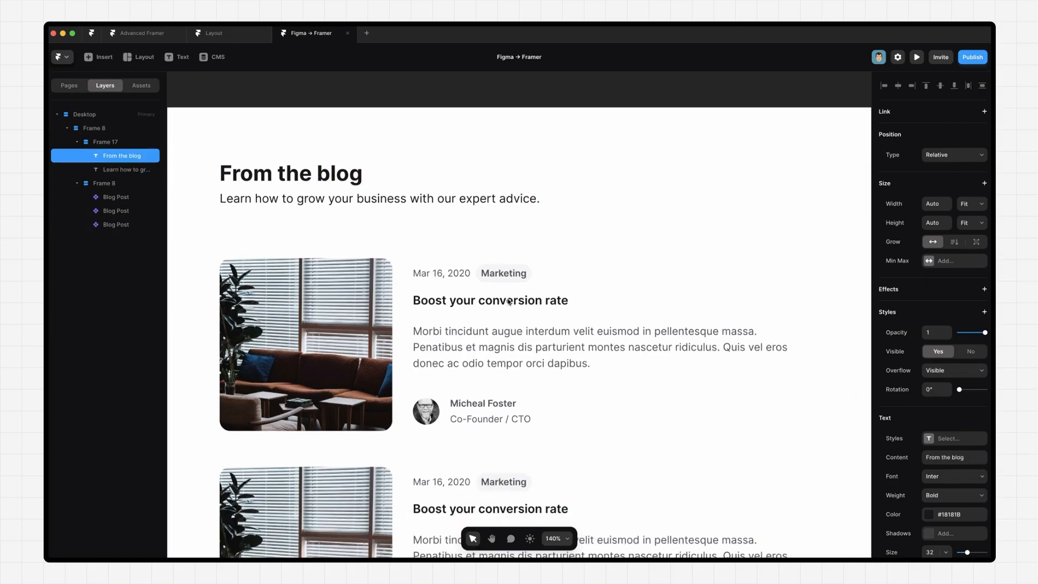
pyautogui.click(520, 327)
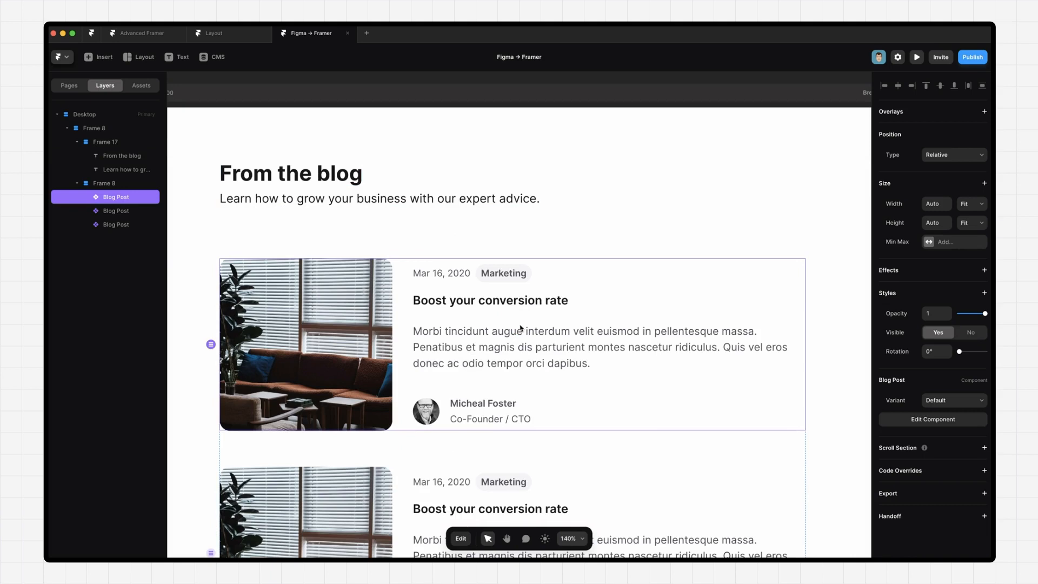
pyautogui.click(497, 340)
pyautogui.doubleClick(493, 335)
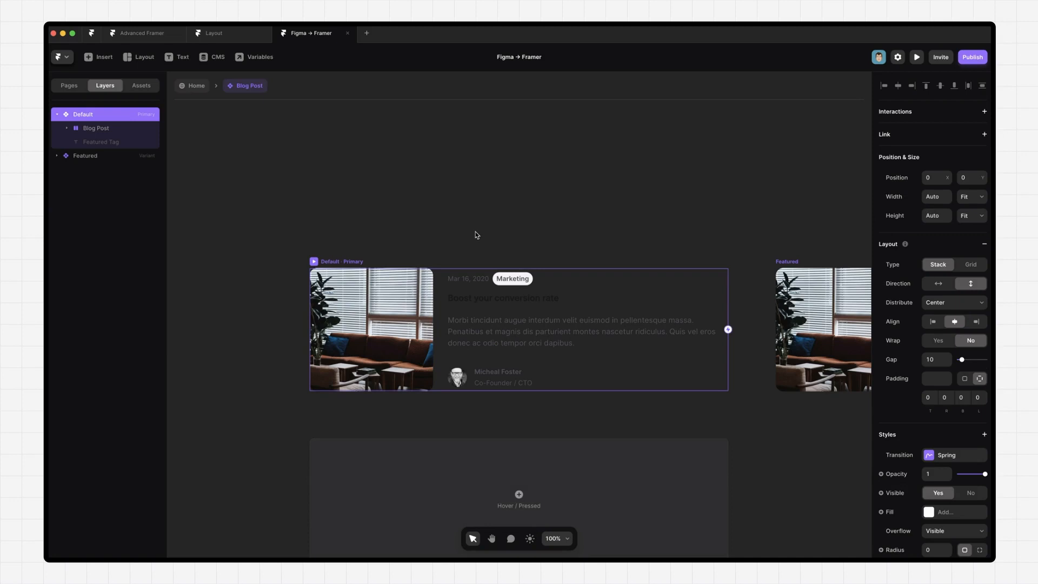
pyautogui.press('Escape')
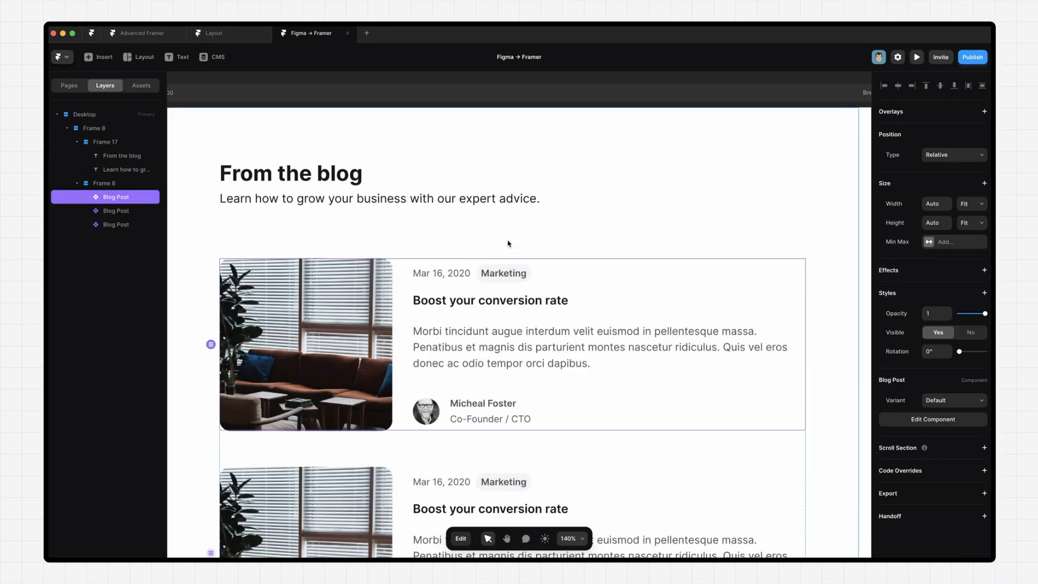
# - Reopen the Blog Post component and enter its nested Author component to view the variants
pyautogui.doubleClick(514, 297)
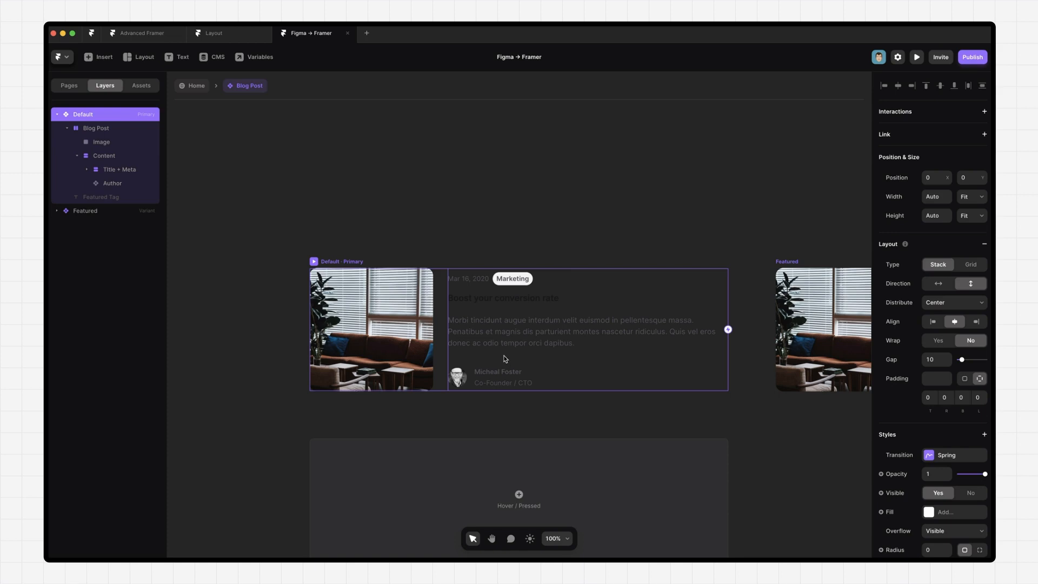
pyautogui.doubleClick(501, 379)
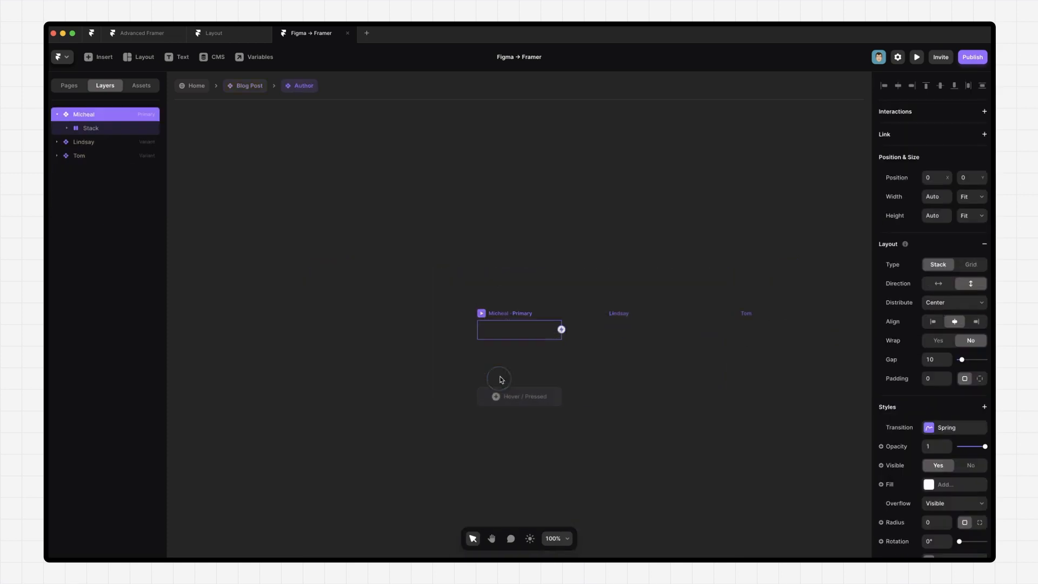
pyautogui.click(545, 281)
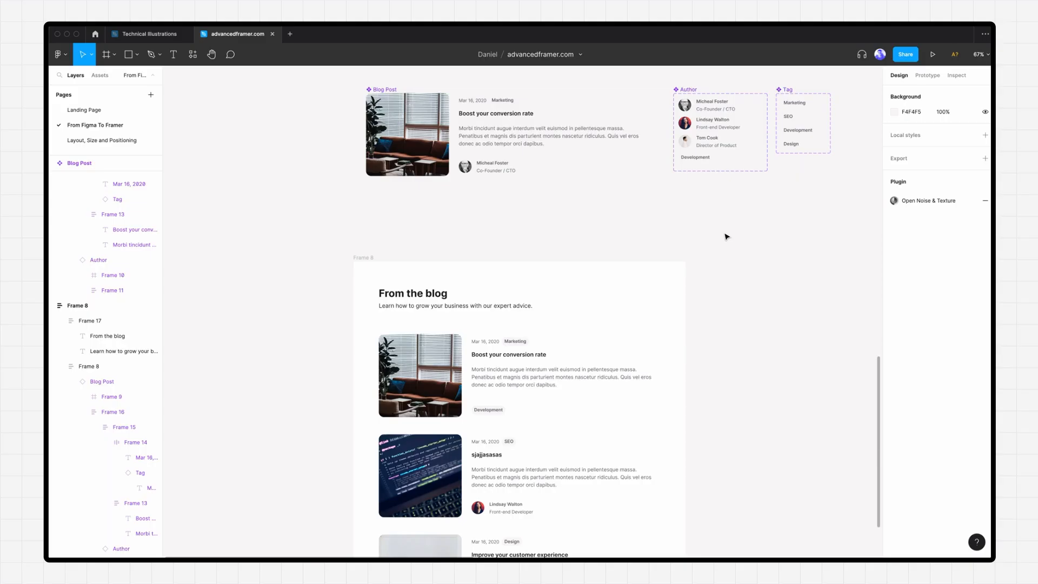
# - Inspect the Blog Post main component and its first instance inside the "From the blog" frame
pyautogui.scroll(1, 683, 245)
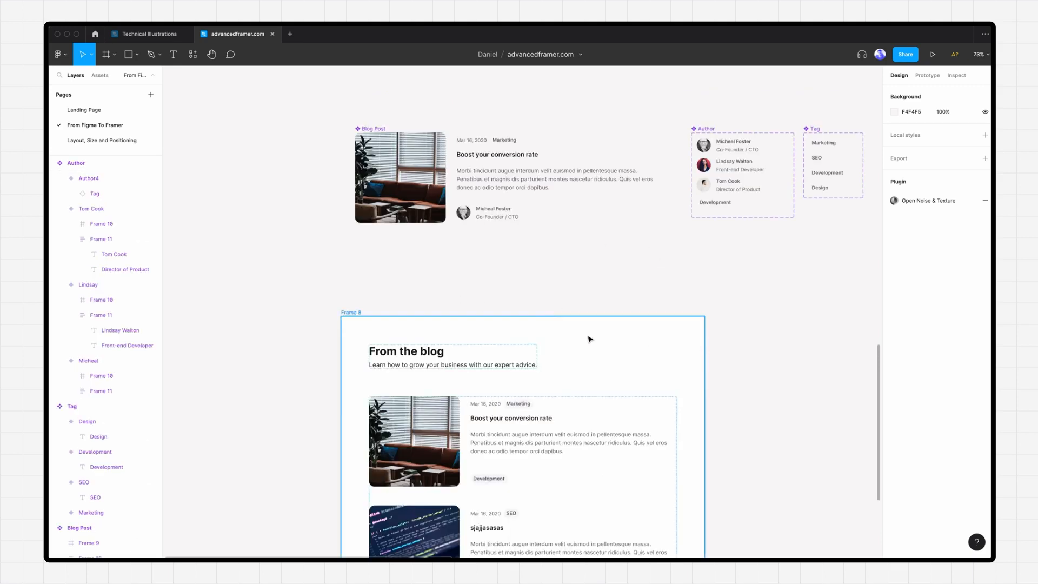
pyautogui.scroll(-1, 651, 279)
pyautogui.click(346, 276)
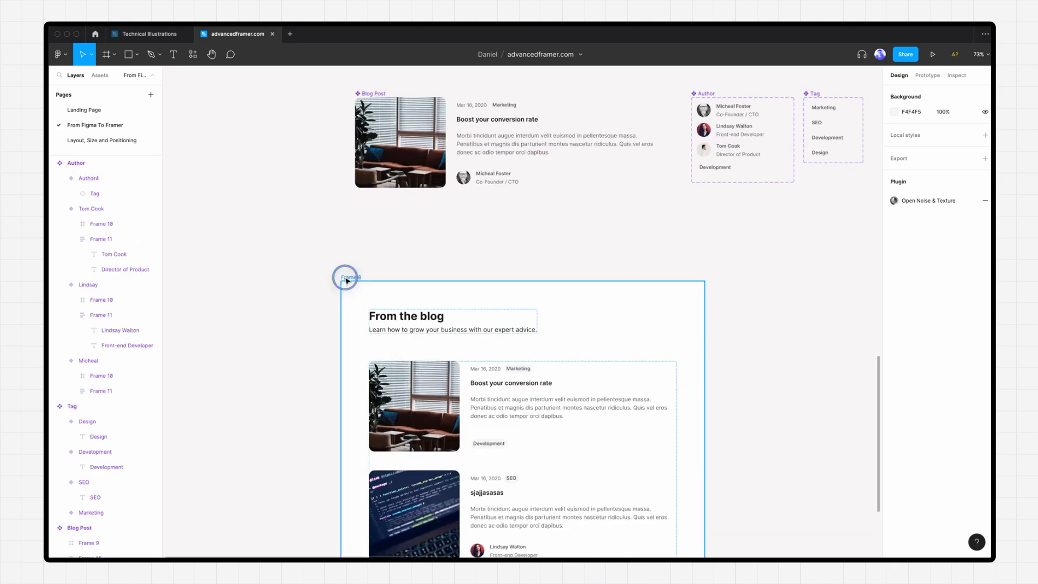
pyautogui.click(361, 100)
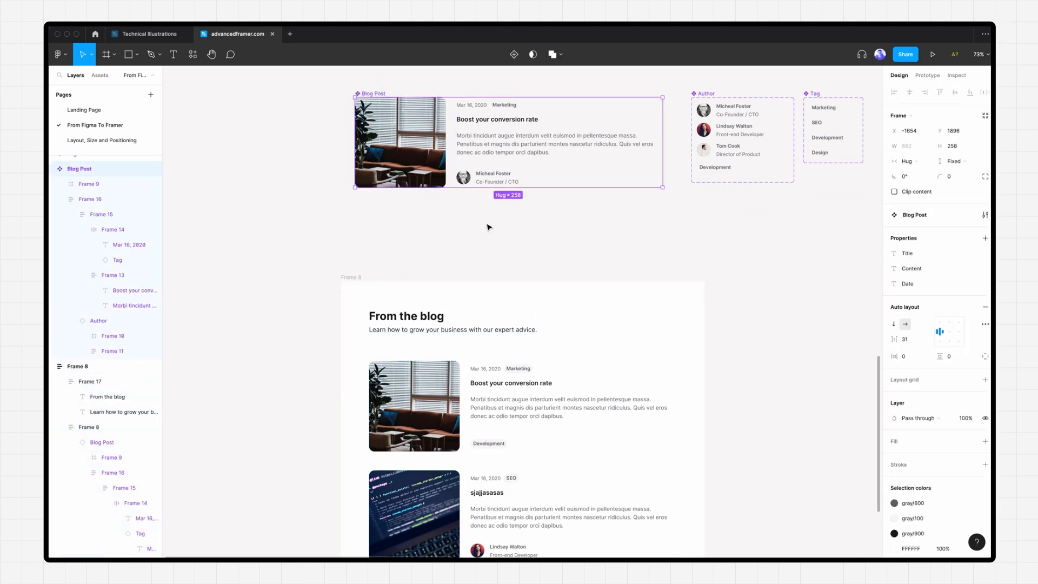
pyautogui.scroll(-3, 487, 227)
pyautogui.click(556, 287)
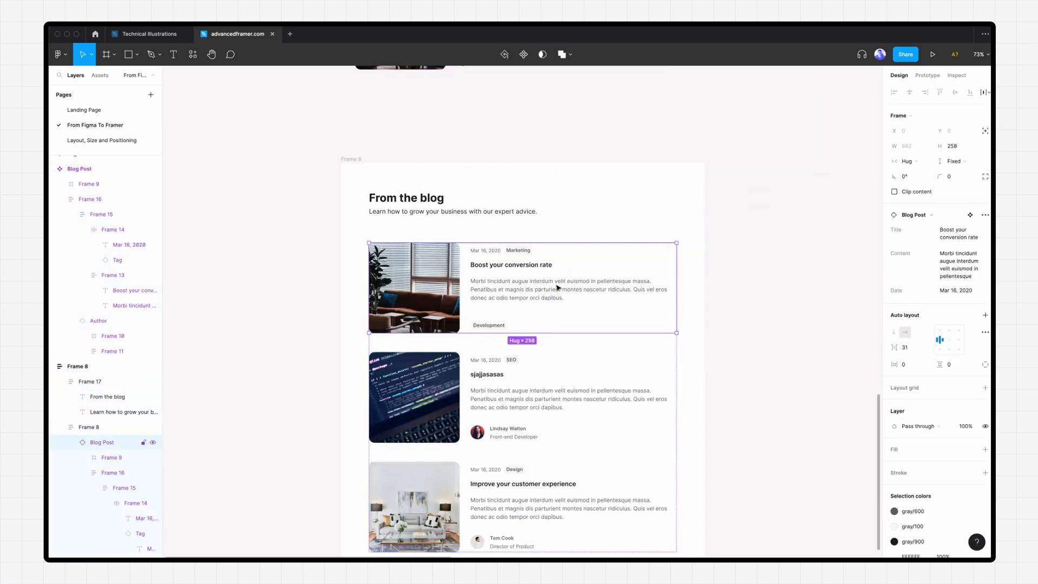
# - Look over the component area, view the Landing Page, and return to the From Figma To Framer page
pyautogui.scroll(2, 773, 219)
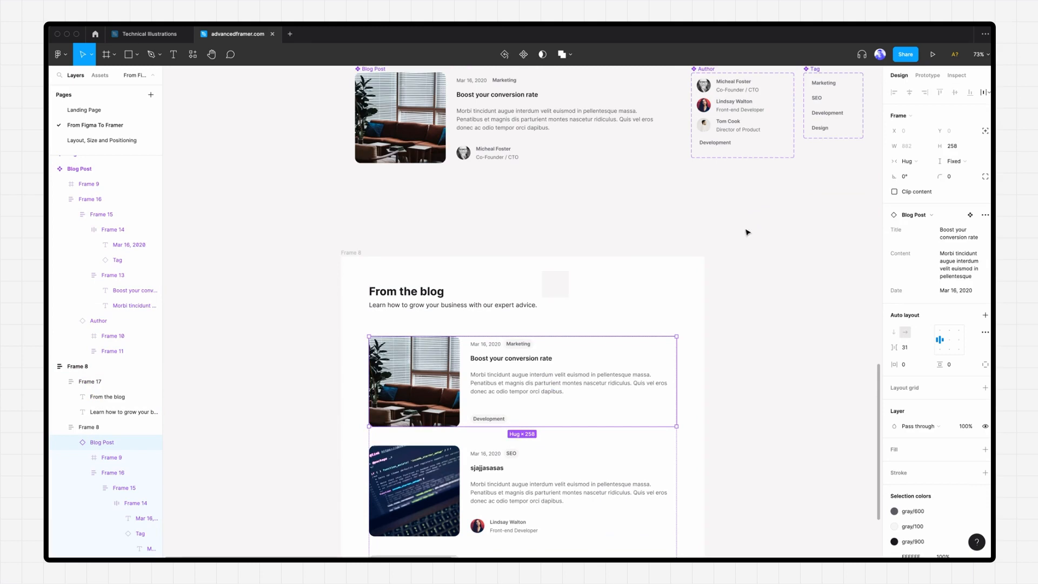
pyautogui.scroll(3, 621, 254)
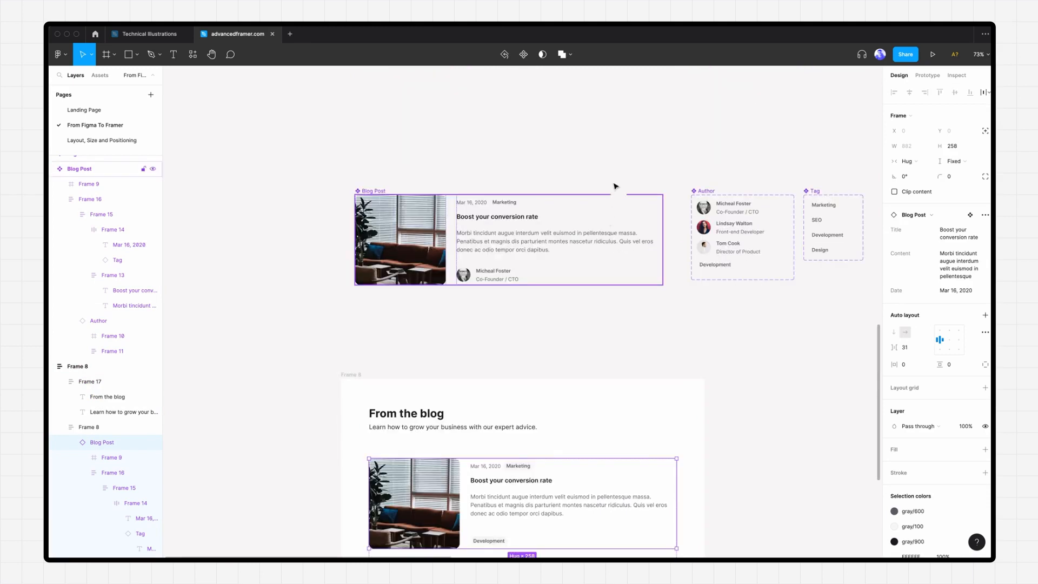
pyautogui.click(98, 109)
pyautogui.click(110, 128)
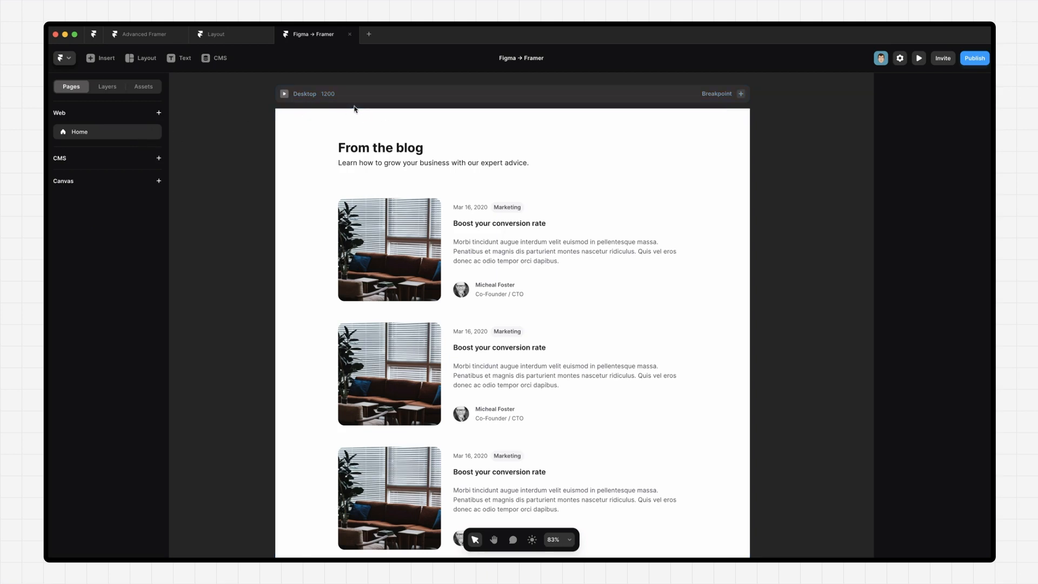
# - Try adding an 810-wide Tablet breakpoint to the Desktop page and undo it
pyautogui.click(741, 94)
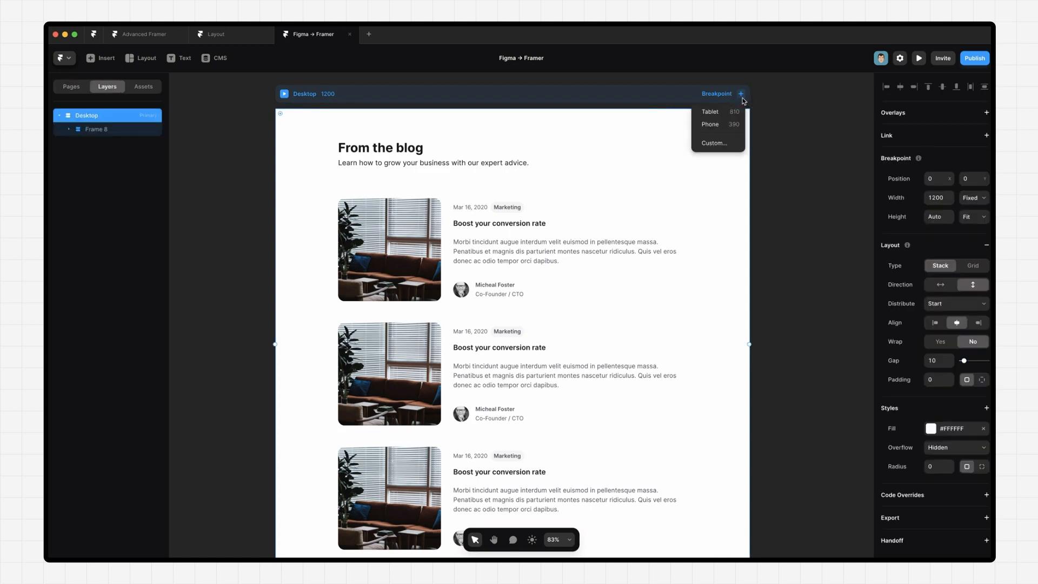
pyautogui.click(727, 118)
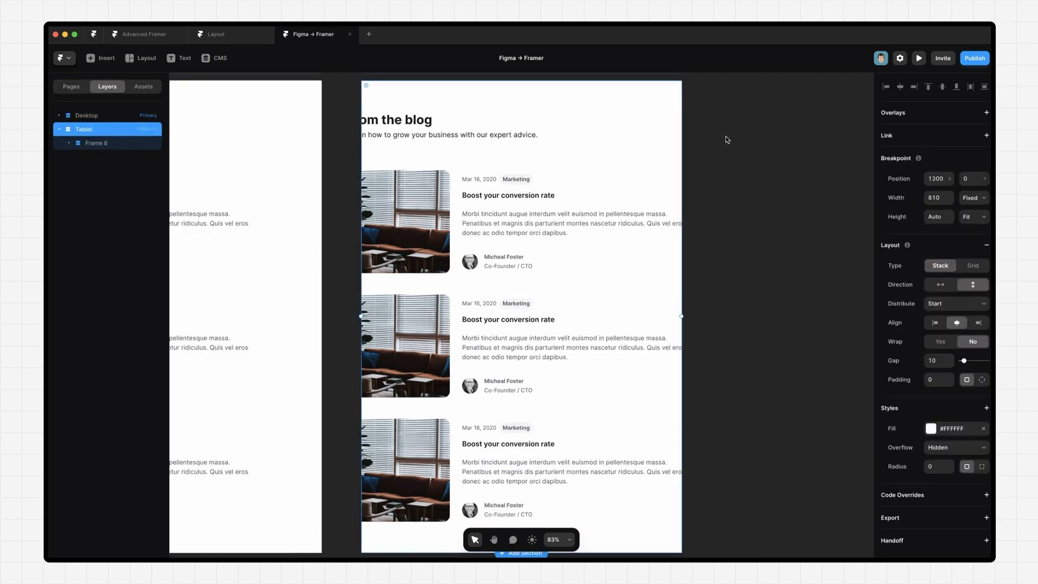
pyautogui.hotkey('ctrl', 'z')
pyautogui.press('space')
pyautogui.moveTo(397, 188); pyautogui.dragTo(831, 202)
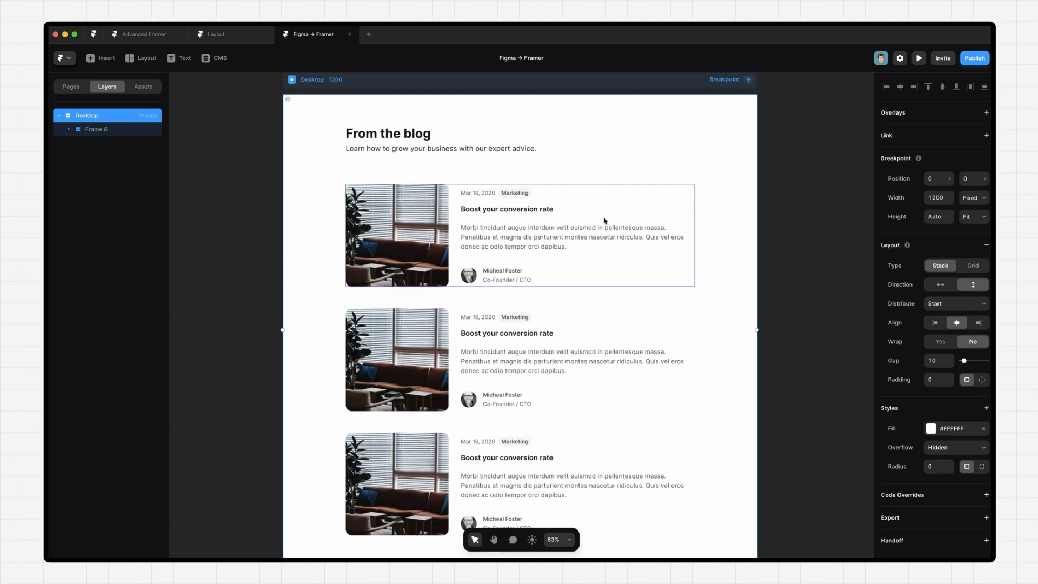
# - Open the first blog post's component, look over its Default and Featured variants, and return to the page
pyautogui.click(591, 235)
pyautogui.doubleClick(589, 236)
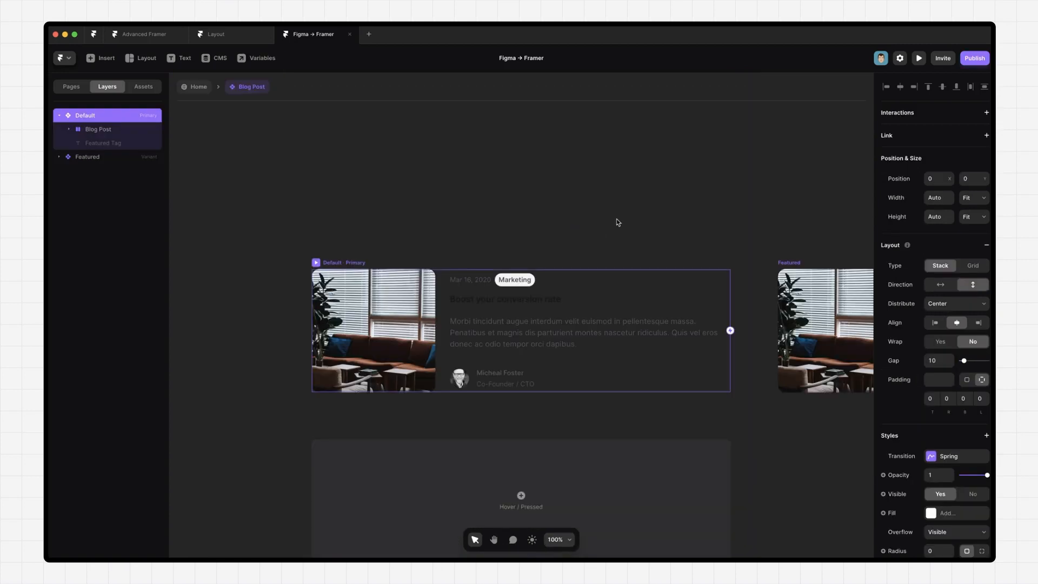
pyautogui.scroll(-3, 546, 244)
pyautogui.press('space')
pyautogui.moveTo(774, 220); pyautogui.dragTo(611, 233)
pyautogui.press('Escape')
# - Drill from the first blog post into its nested Author component and back out to the page
pyautogui.click(636, 232)
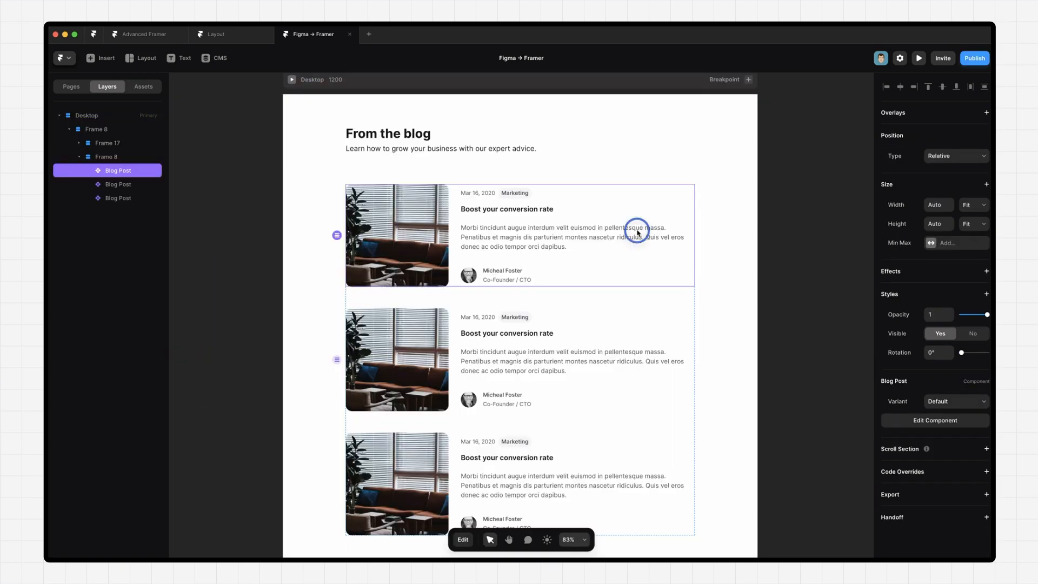
pyautogui.doubleClick(637, 232)
pyautogui.doubleClick(496, 378)
pyautogui.click(528, 282)
pyautogui.press('Escape')
pyautogui.press('Escape')
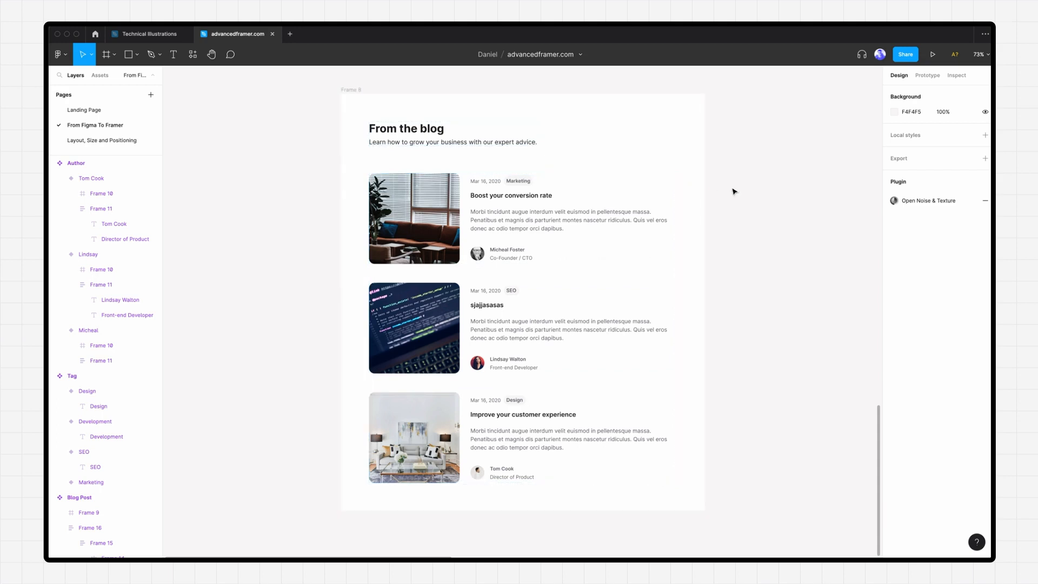
# - Overwrite the first blog post's title with "adsasdsa" directly on the canvas, and undo the change
pyautogui.click(608, 248)
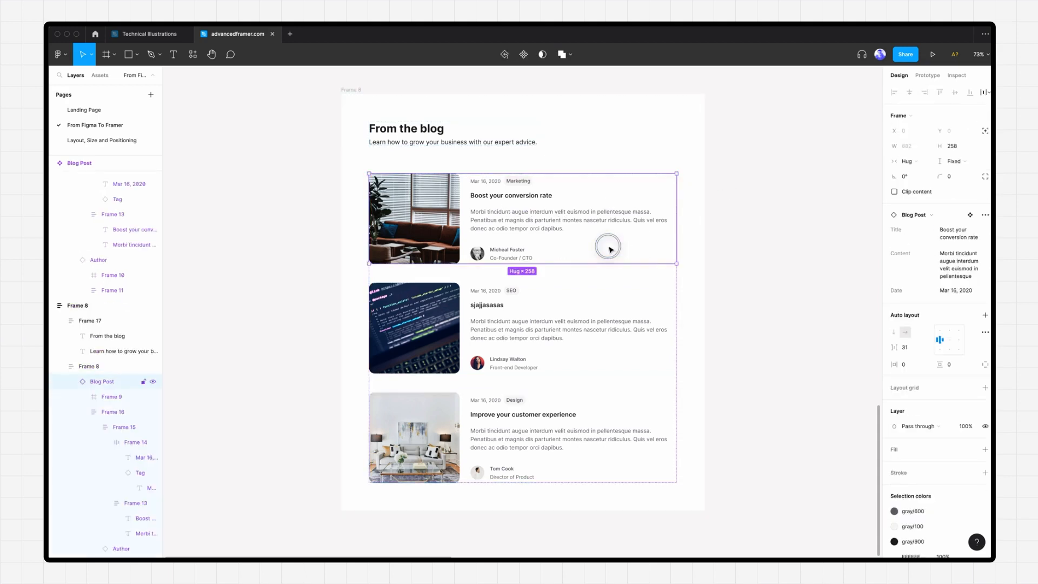
pyautogui.click(532, 199)
pyautogui.doubleClick(533, 201)
pyautogui.write('adsasdsa')
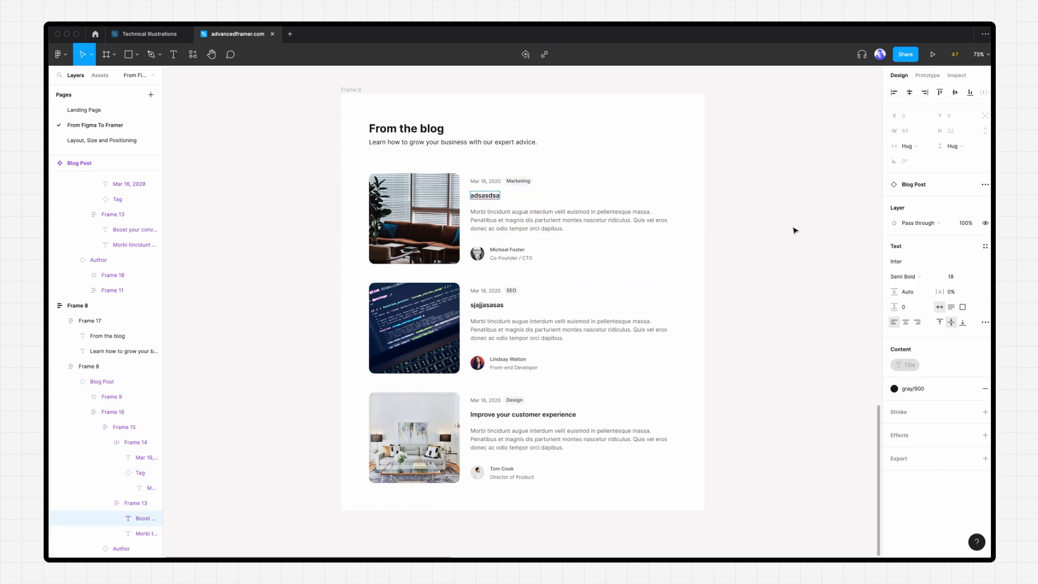
pyautogui.press('super+z')
pyautogui.click(792, 229)
# - Inspect the first blog post's Title property and the variant property of its nested Author instance
pyautogui.click(638, 226)
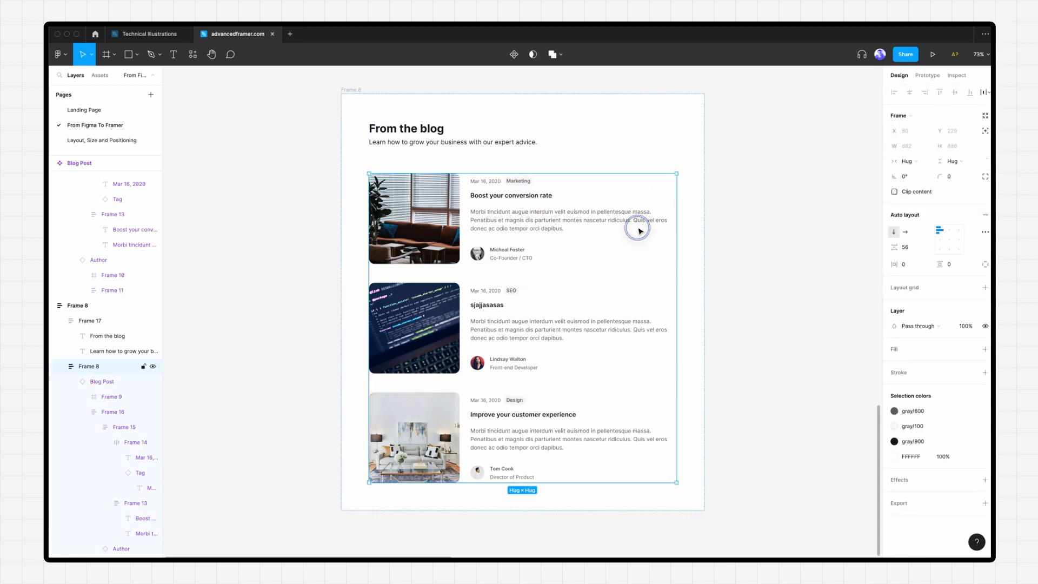
pyautogui.click(637, 226)
pyautogui.tripleClick(975, 232)
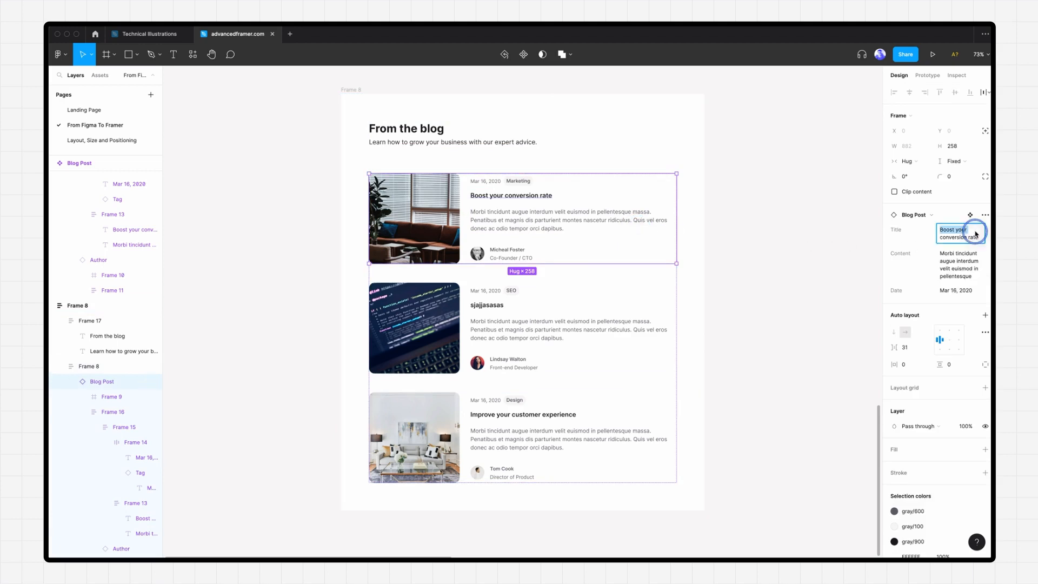
pyautogui.click(502, 257)
pyautogui.click(506, 258)
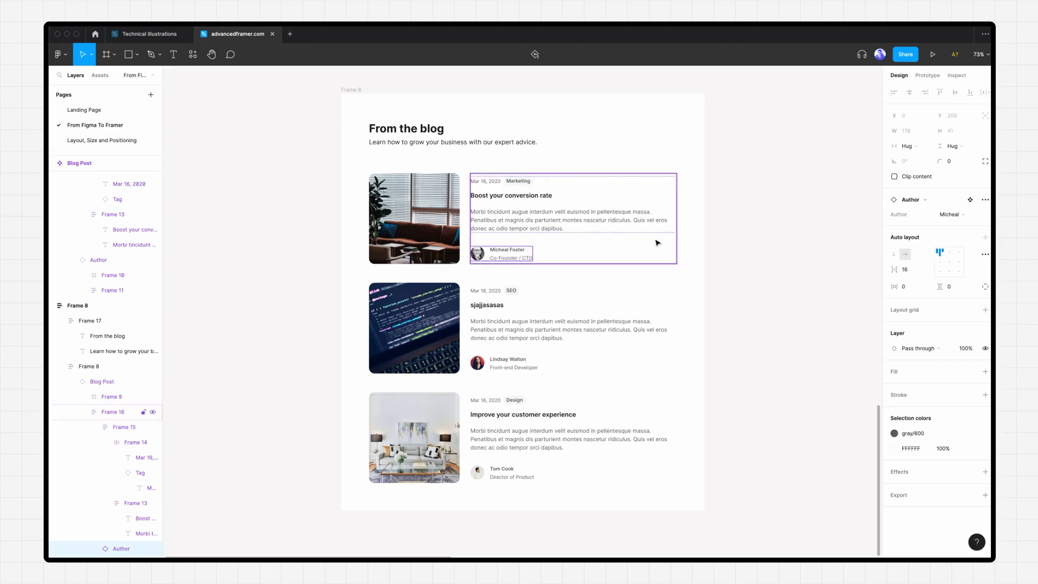
pyautogui.click(969, 215)
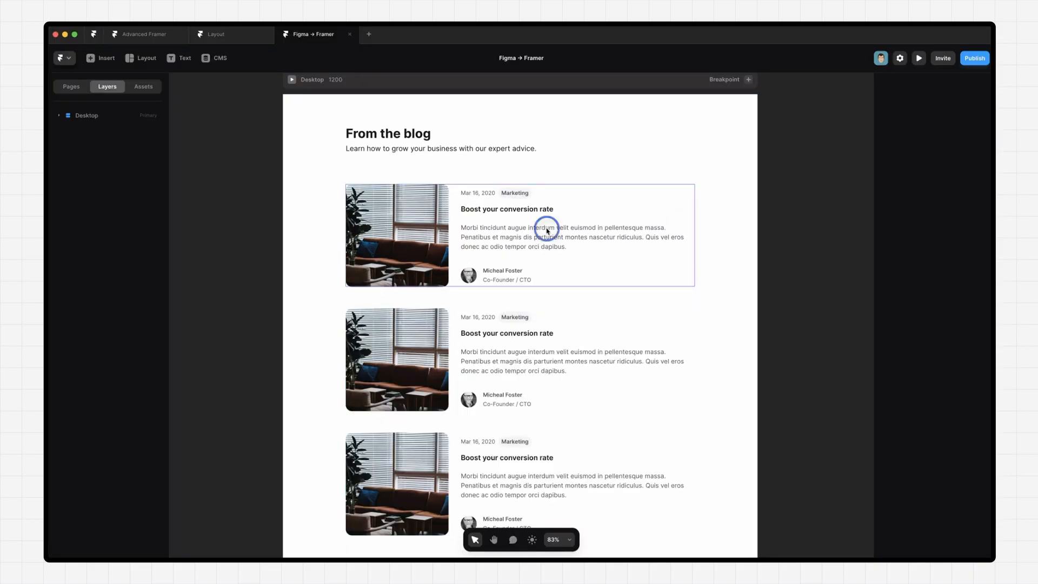
# - Switch to Framer, open the first blog post's component from the page, and return to the page
pyautogui.click(547, 230)
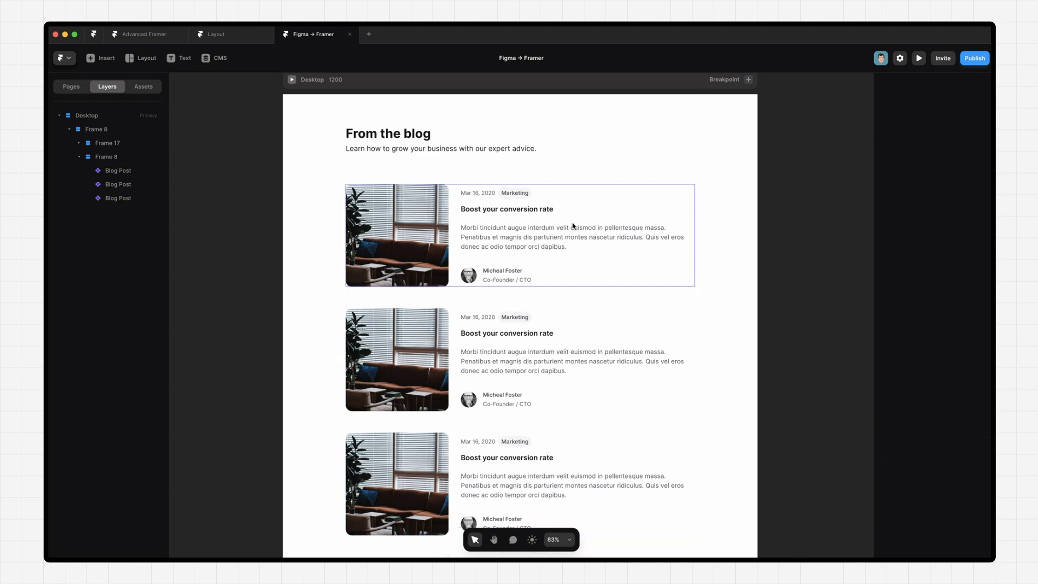
pyautogui.click(580, 228)
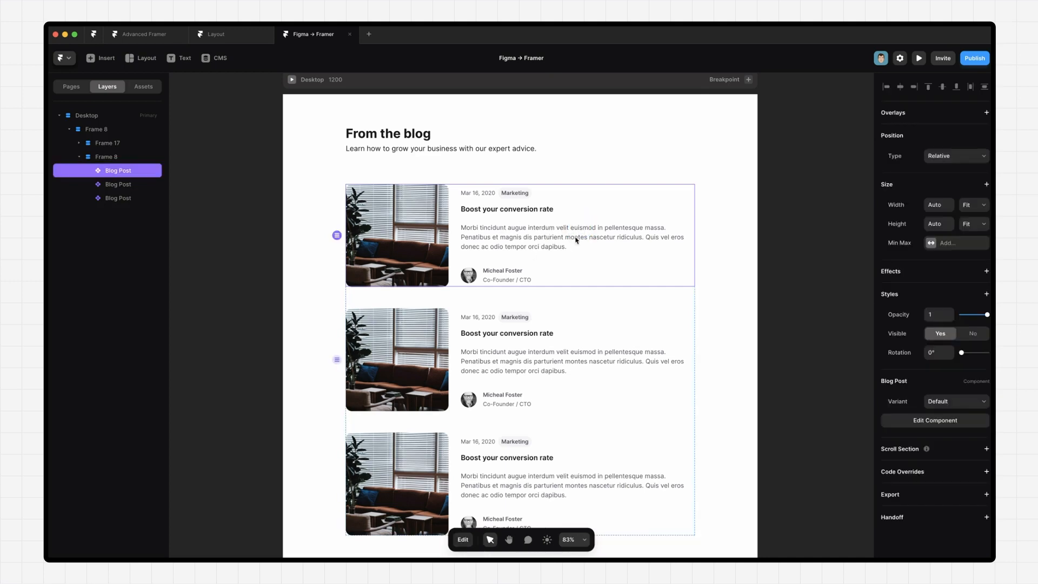
pyautogui.doubleClick(538, 243)
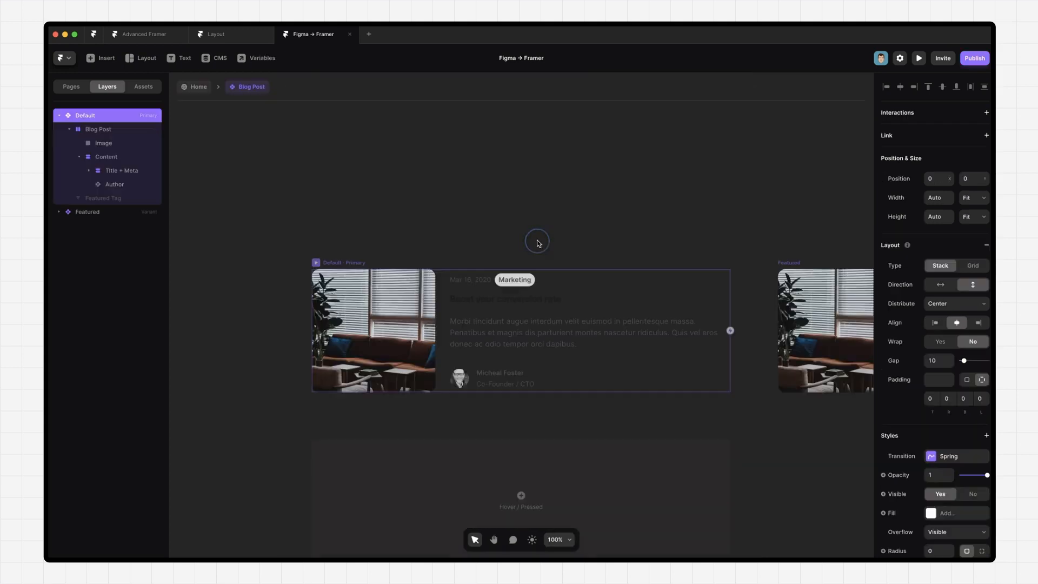
pyautogui.press('Escape')
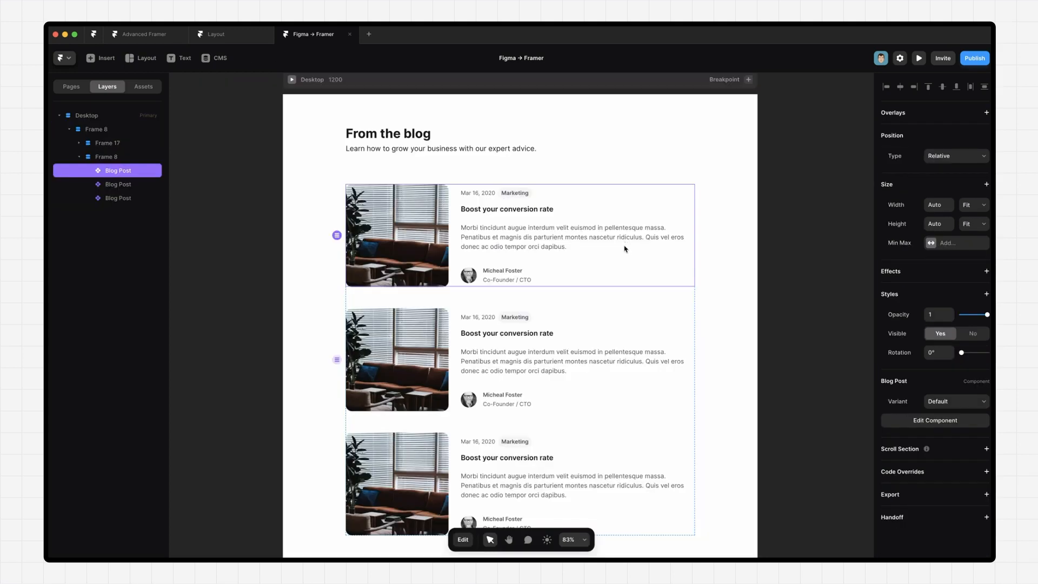
# - In the Blog Post component, create a plain text variable named Title for the heading's content
pyautogui.doubleClick(587, 247)
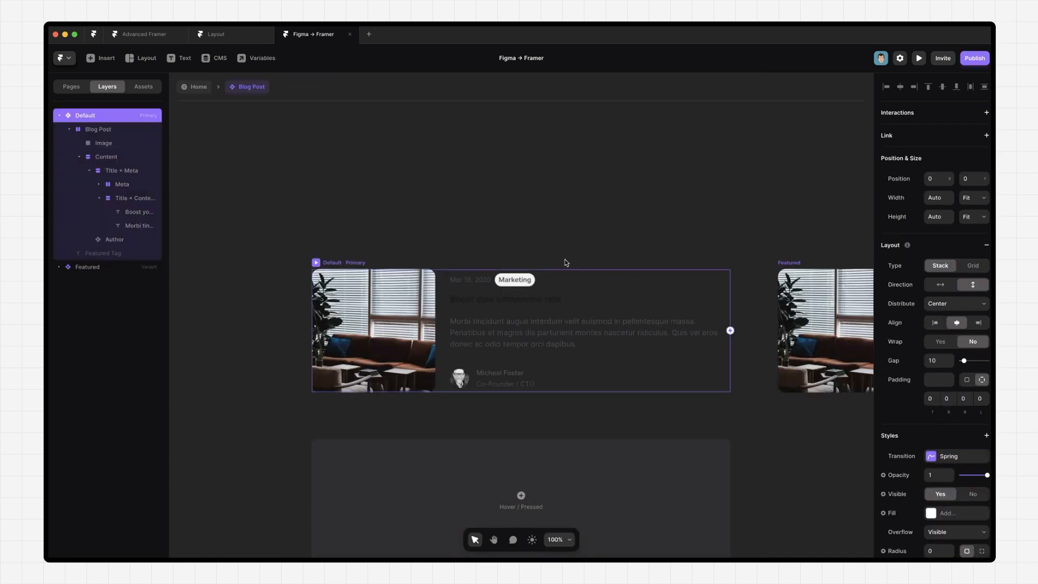
pyautogui.doubleClick(529, 304)
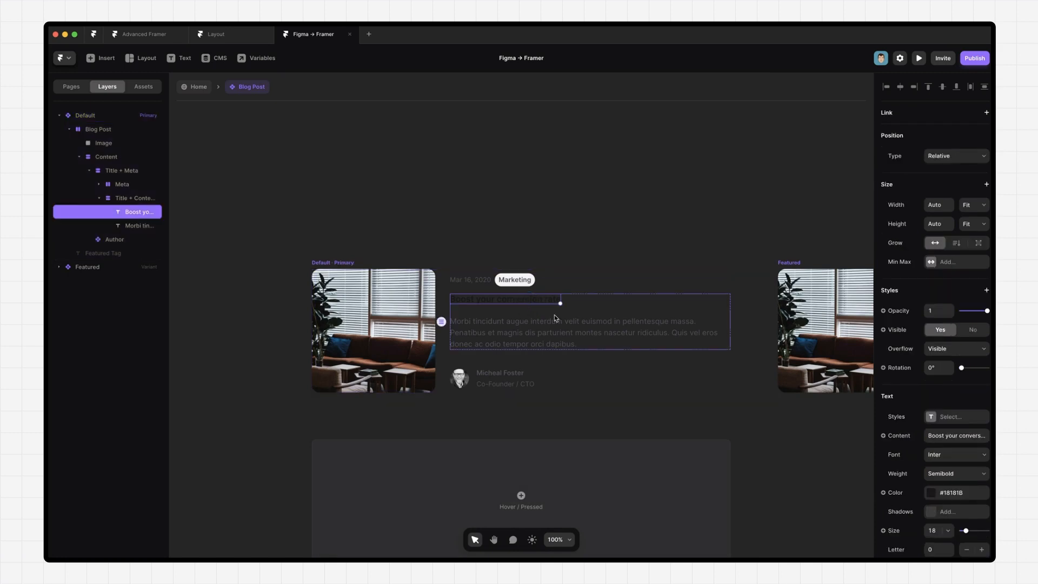
pyautogui.scroll(-1, 895, 440)
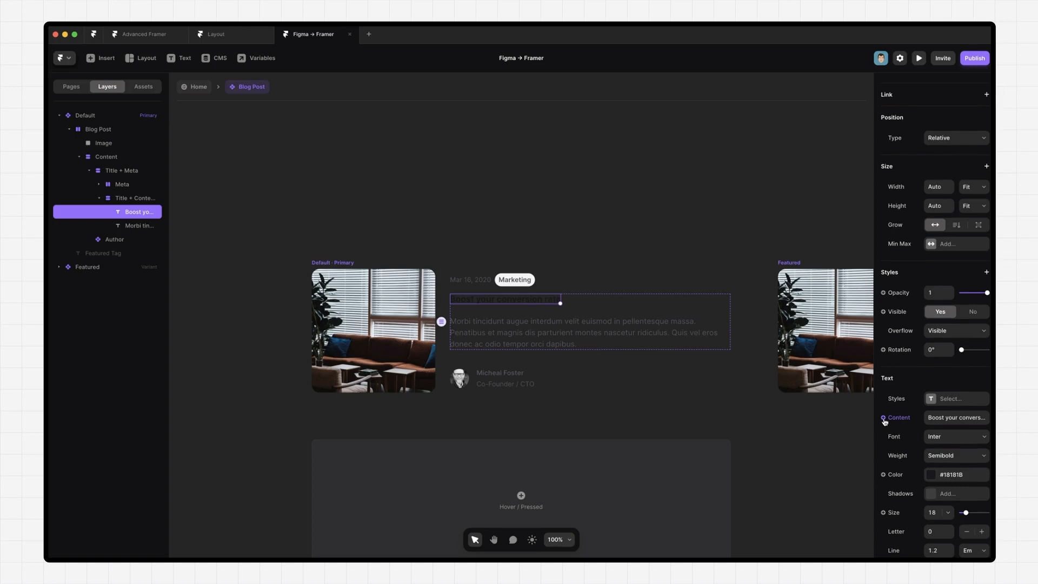
pyautogui.click(884, 419)
pyautogui.moveTo(887, 431)
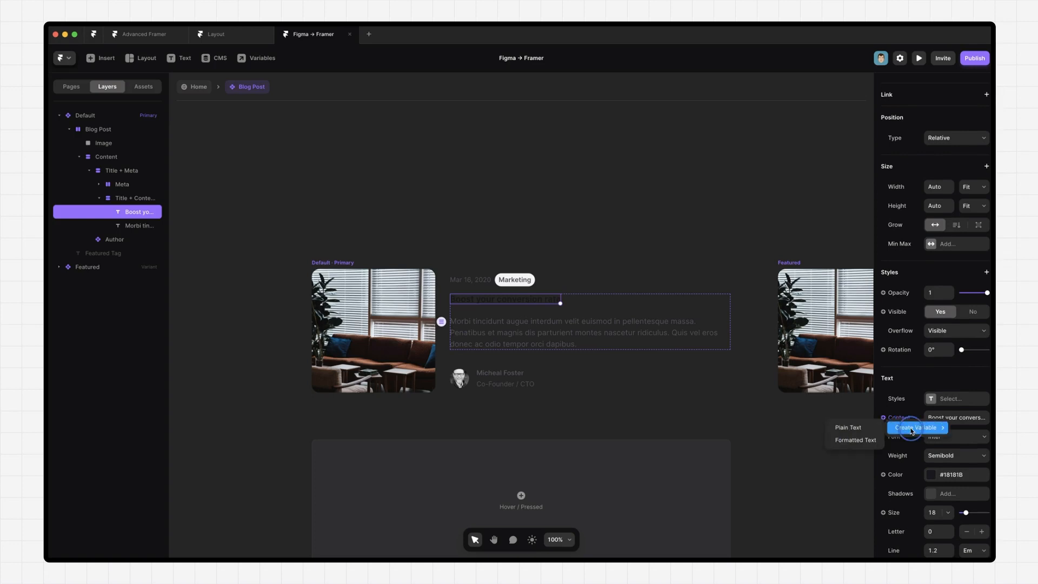
pyautogui.click(860, 432)
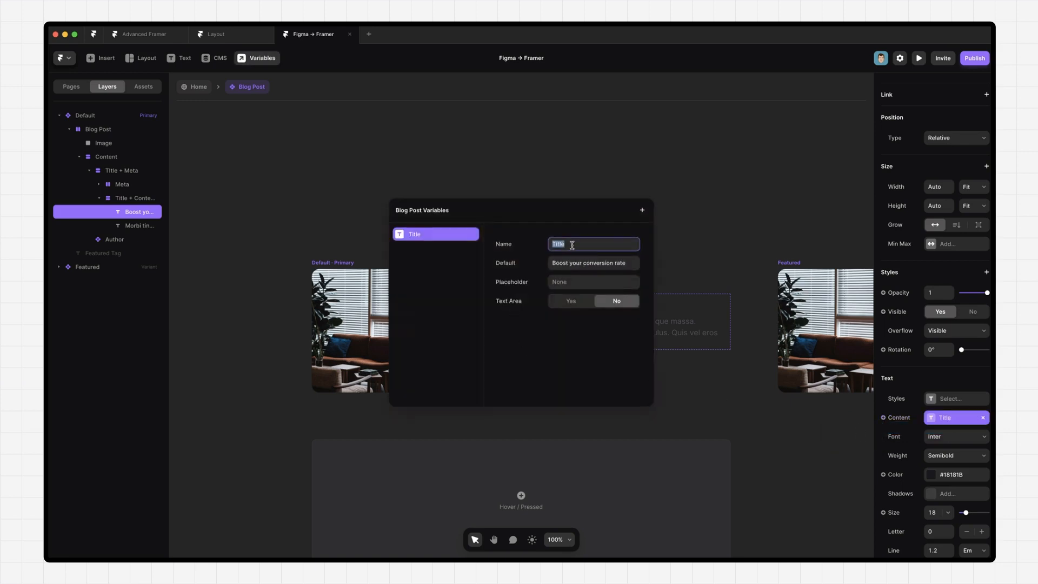
pyautogui.click(695, 243)
# - Return to the page and set the first blog post's Title property to "asasasas"
pyautogui.click(614, 236)
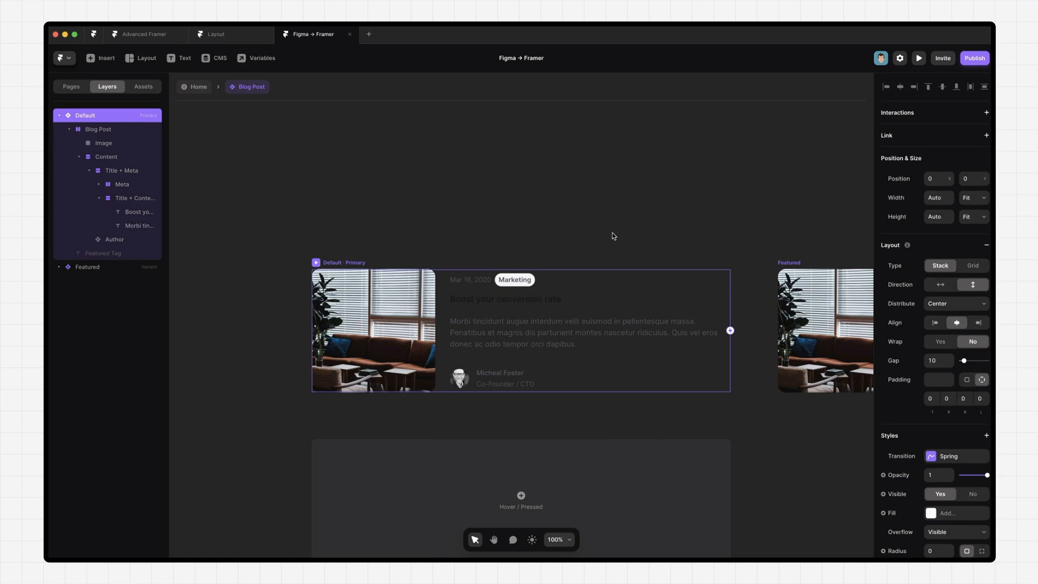
pyautogui.doubleClick(613, 236)
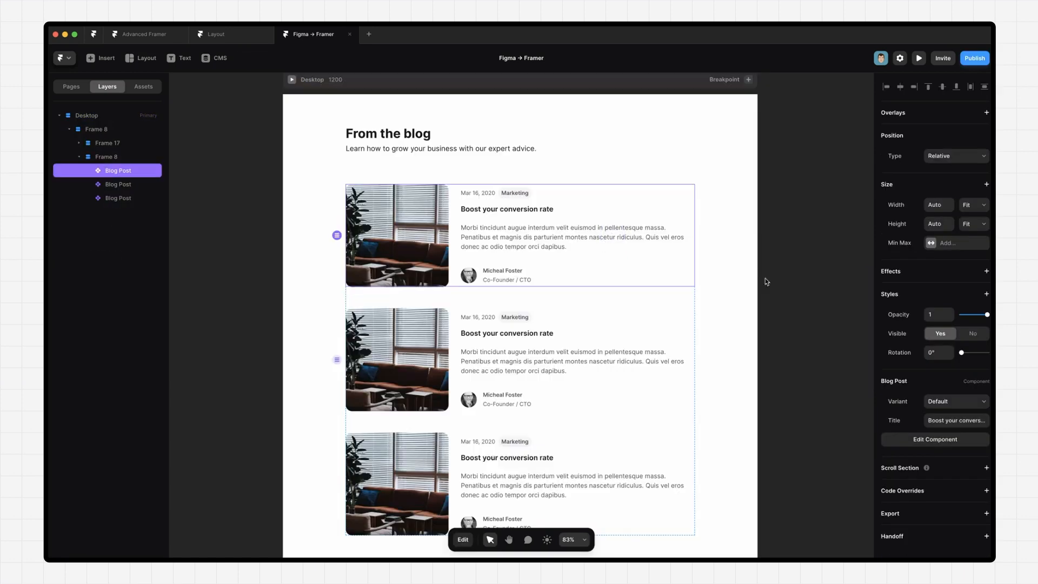
pyautogui.click(954, 419)
pyautogui.write('asasasas')
pyautogui.click(806, 363)
# - In the Blog Post component, create a variable for the nested Author instance's variant and name it "Author"
pyautogui.click(575, 252)
pyautogui.doubleClick(575, 252)
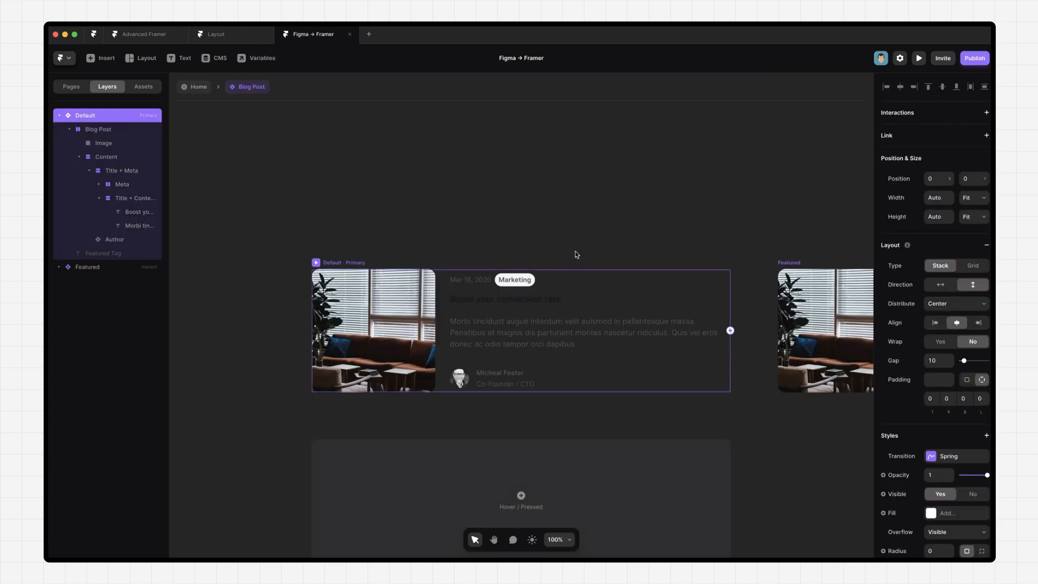
pyautogui.click(503, 381)
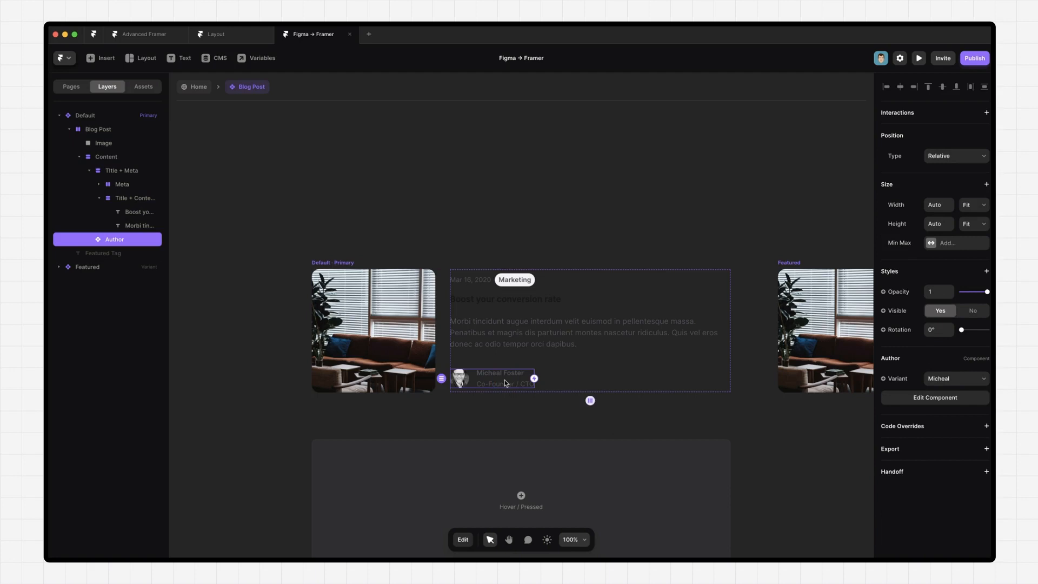
pyautogui.click(883, 379)
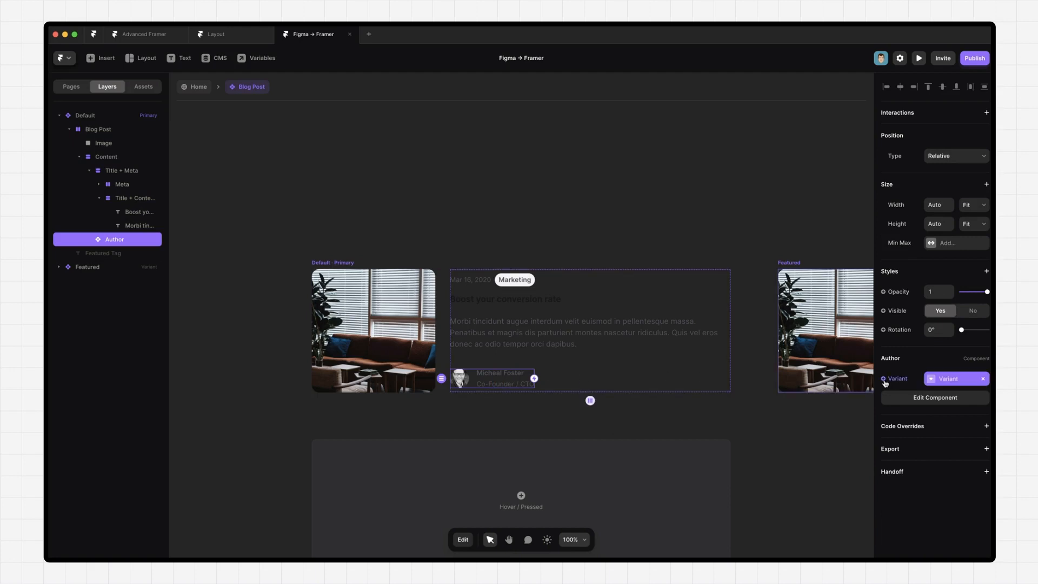
pyautogui.click(884, 379)
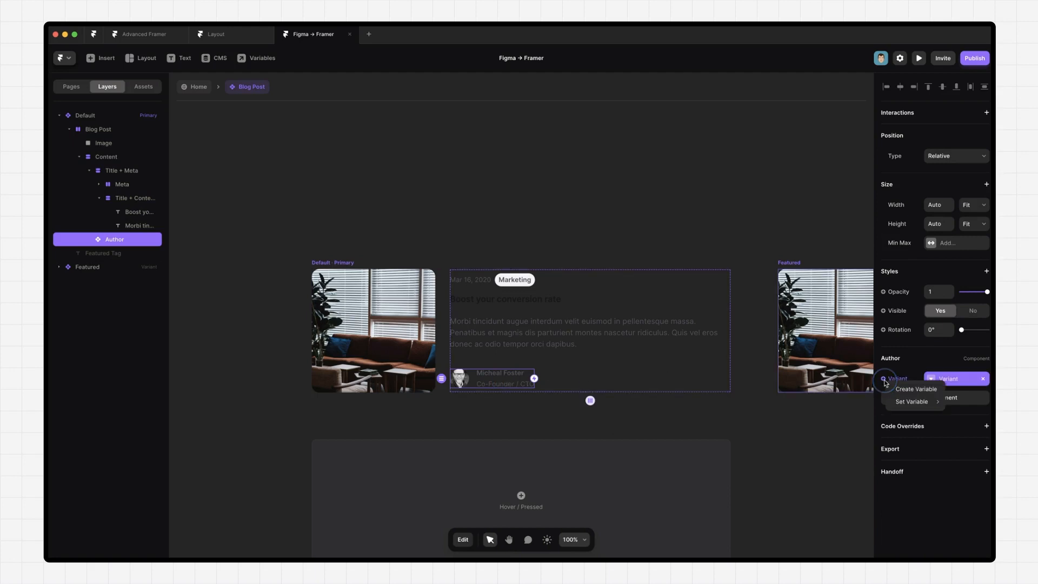
pyautogui.click(913, 389)
pyautogui.click(605, 242)
pyautogui.press('super+a')
pyautogui.write('Author')
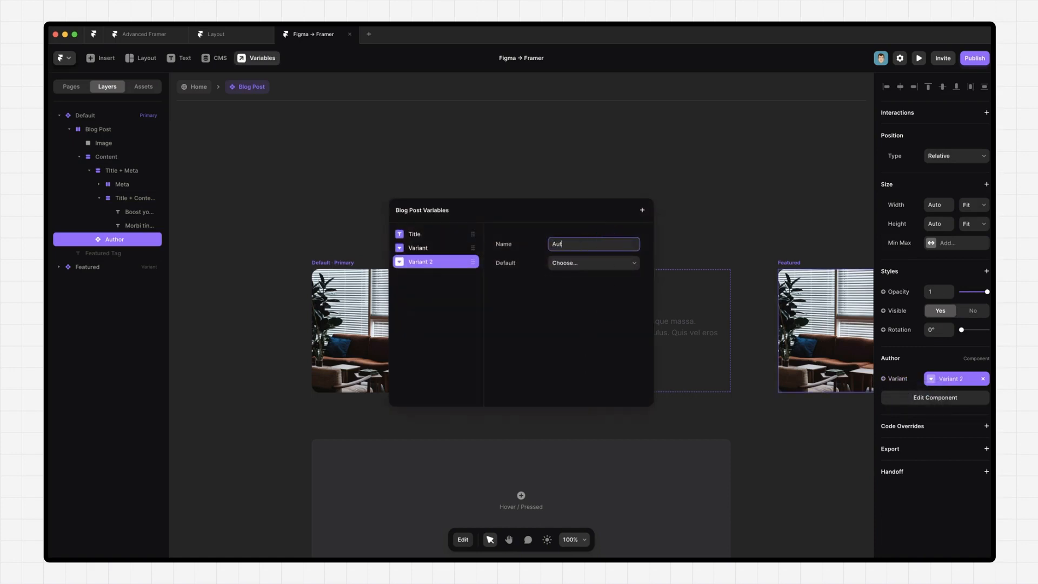
pyautogui.click(611, 138)
# - Return to the page and set the first blog post's Author property to the last author in the list
pyautogui.click(606, 181)
pyautogui.click(606, 182)
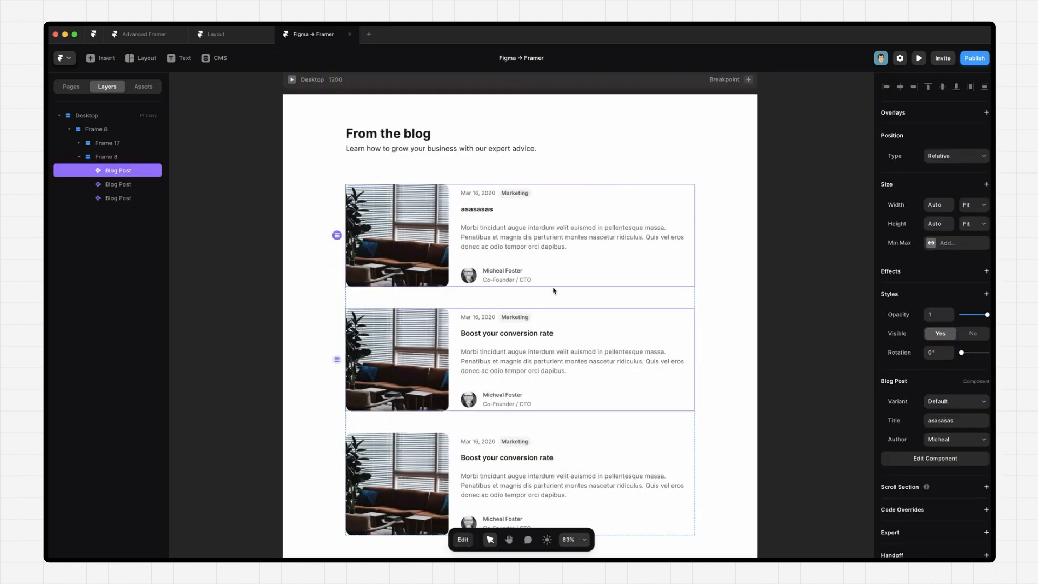
pyautogui.click(958, 444)
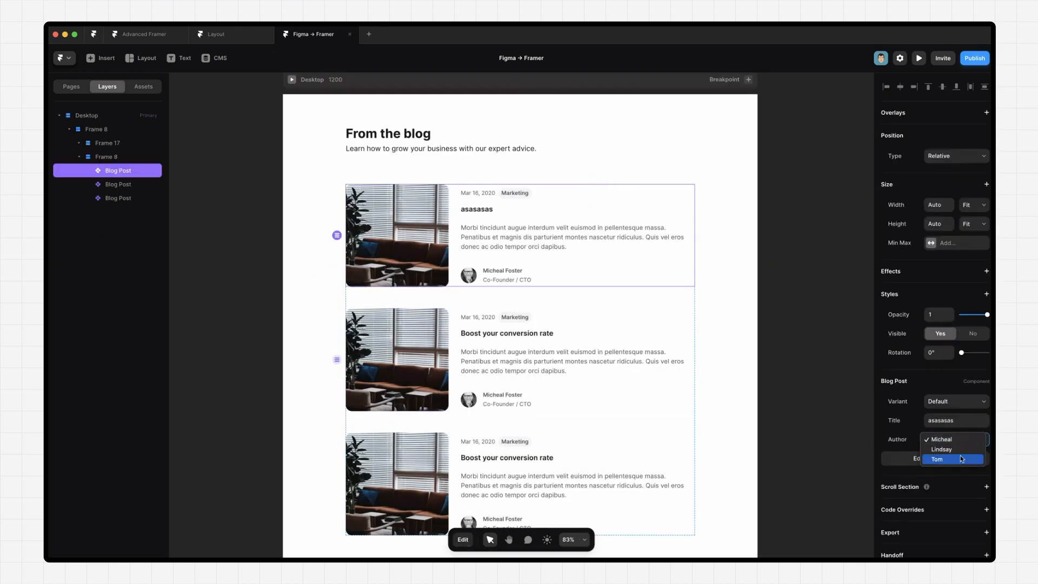
pyautogui.click(930, 457)
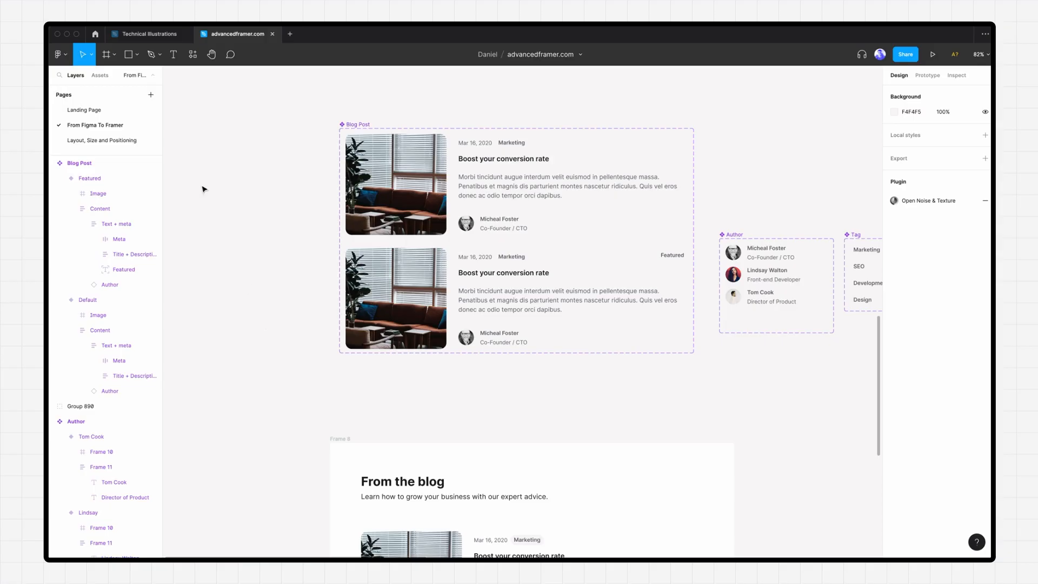
# - Switch to Figma and compare the Blog Post component's Default and Featured variants, including the Featured text layer
pyautogui.click(527, 320)
pyautogui.click(473, 156)
pyautogui.click(553, 290)
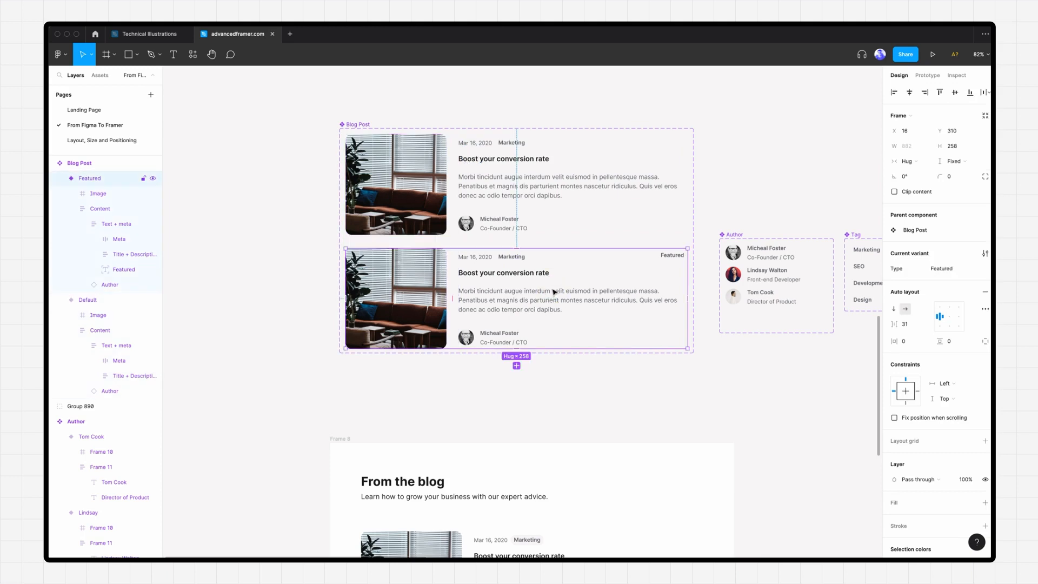
pyautogui.click(596, 205)
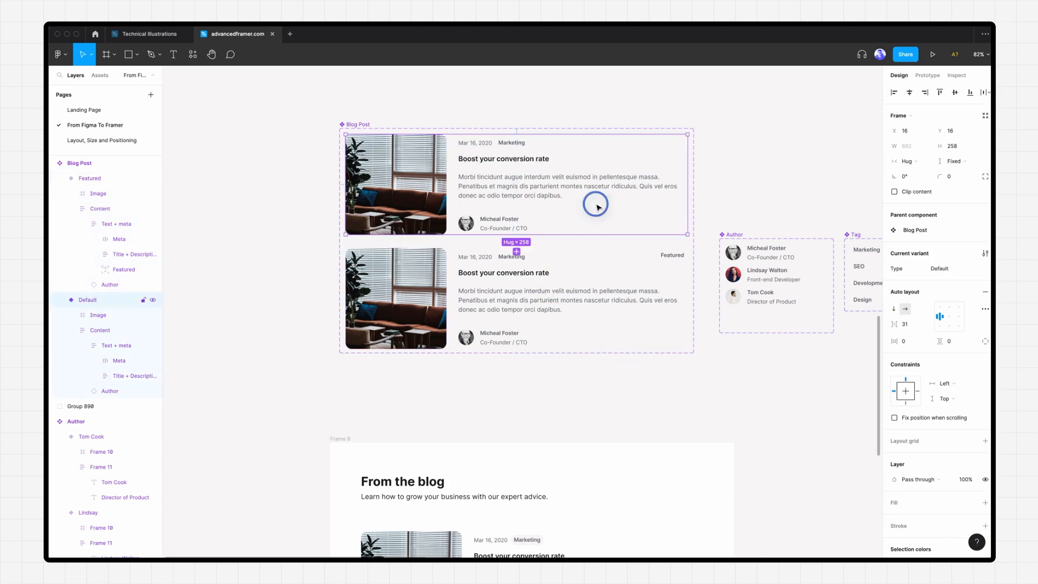
pyautogui.keyDown('super'); pyautogui.click(671, 256); pyautogui.keyUp('super')
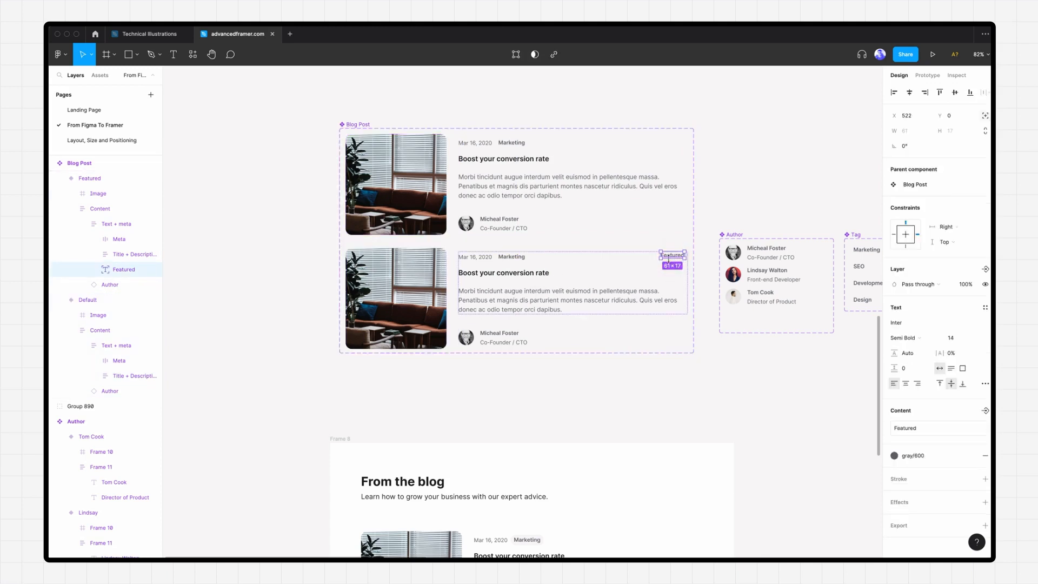
pyautogui.click(554, 198)
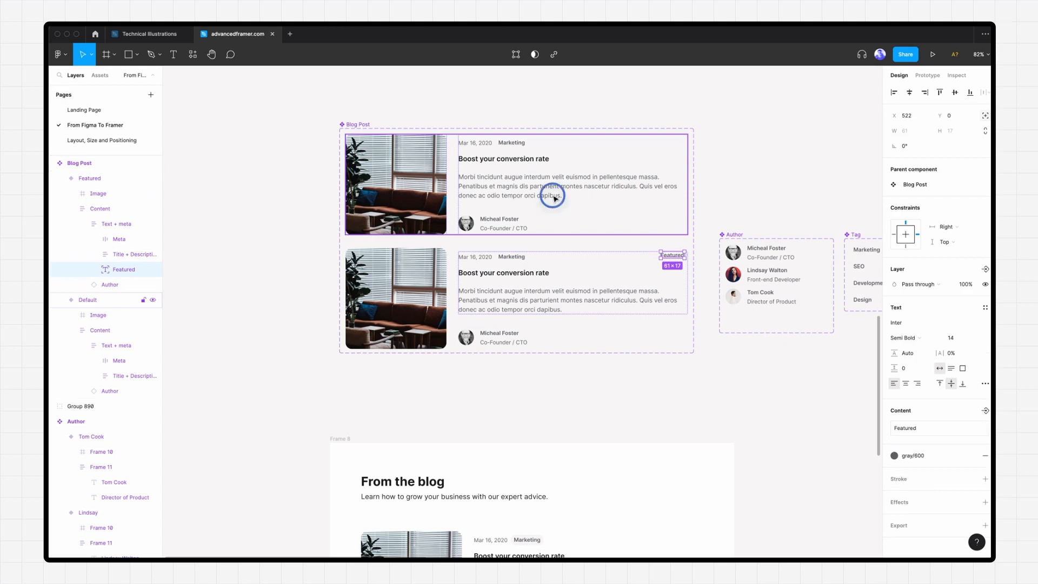
pyautogui.click(128, 270)
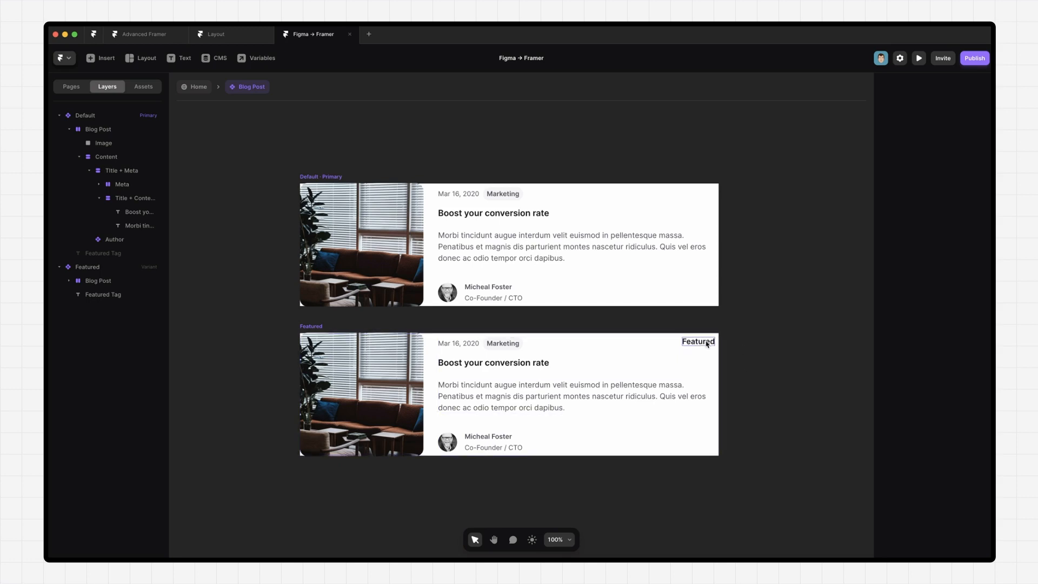
# - Switch to Framer's Blog Post component, make the Default variant's Featured Tag visible, and hide it again
pyautogui.click(708, 344)
pyautogui.click(113, 256)
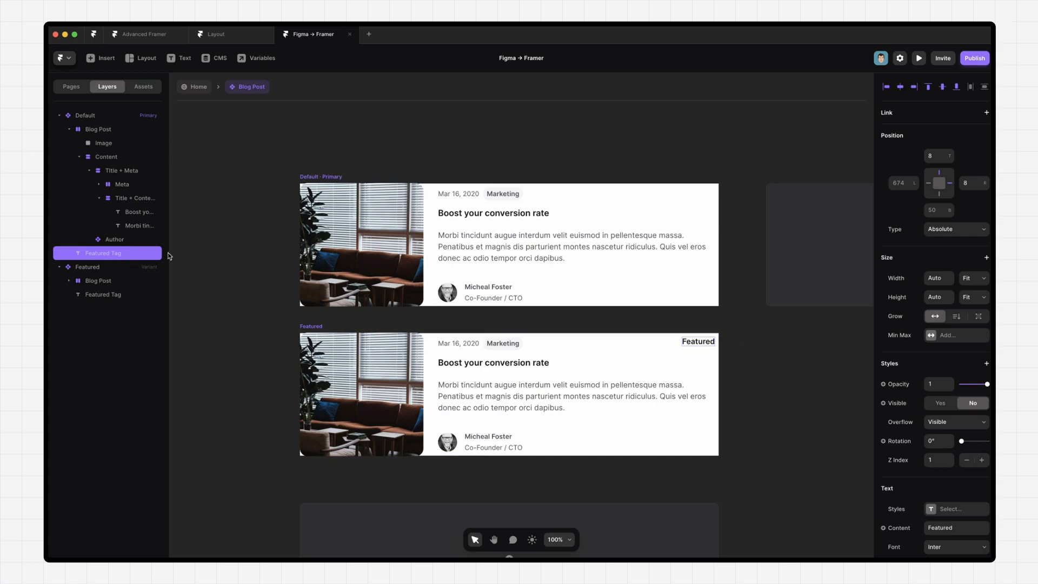
pyautogui.click(939, 403)
pyautogui.click(974, 404)
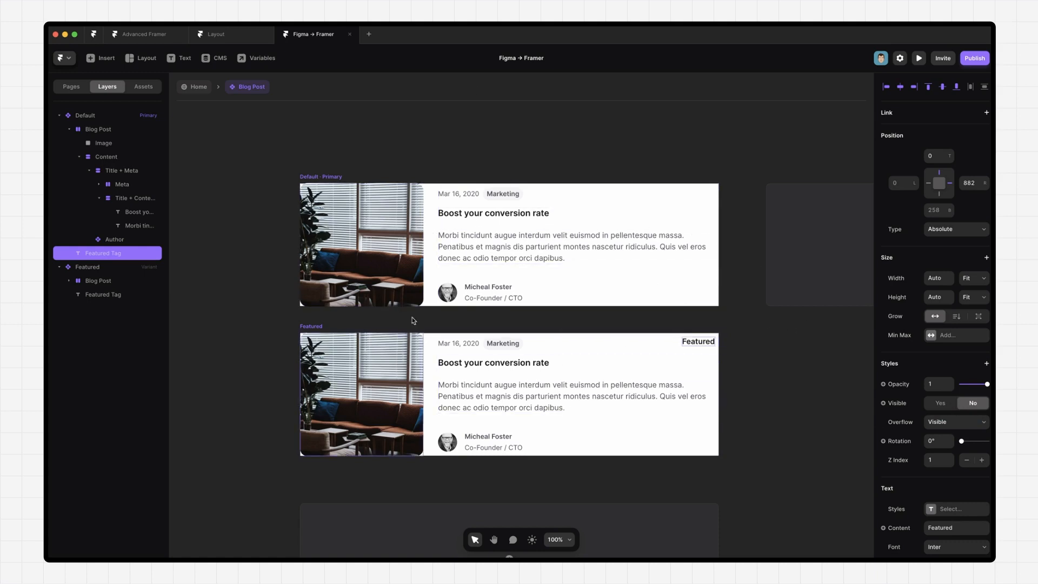
# - Examine the Default variant and the properties of its hidden Featured Tag layer
pyautogui.click(641, 220)
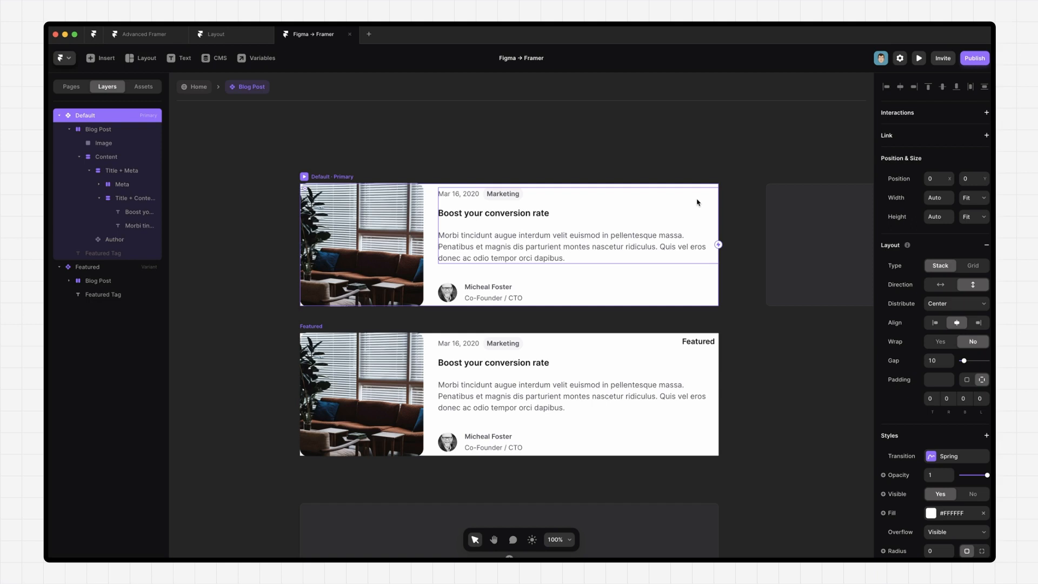
pyautogui.click(550, 146)
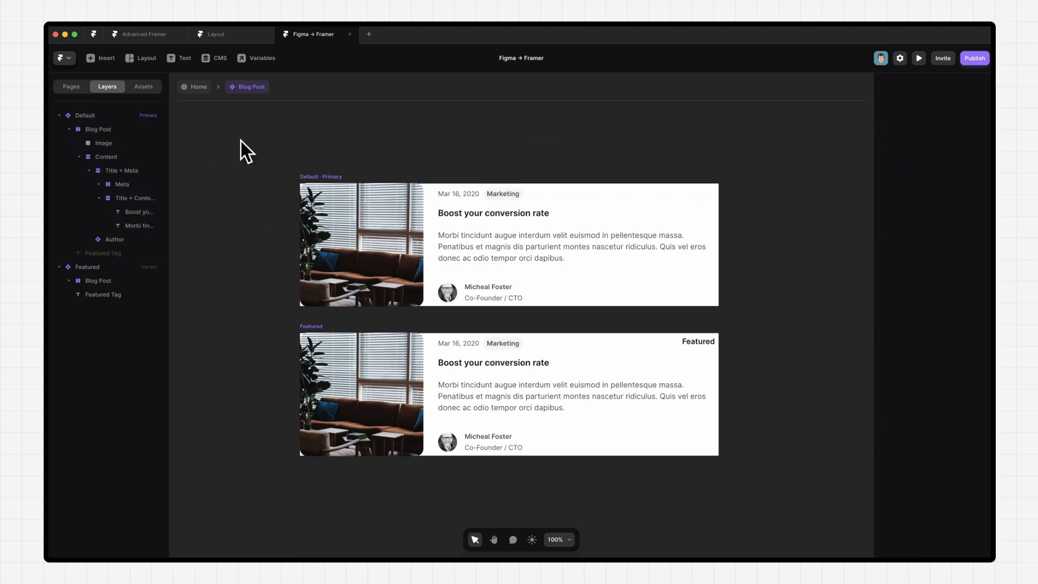
pyautogui.click(125, 256)
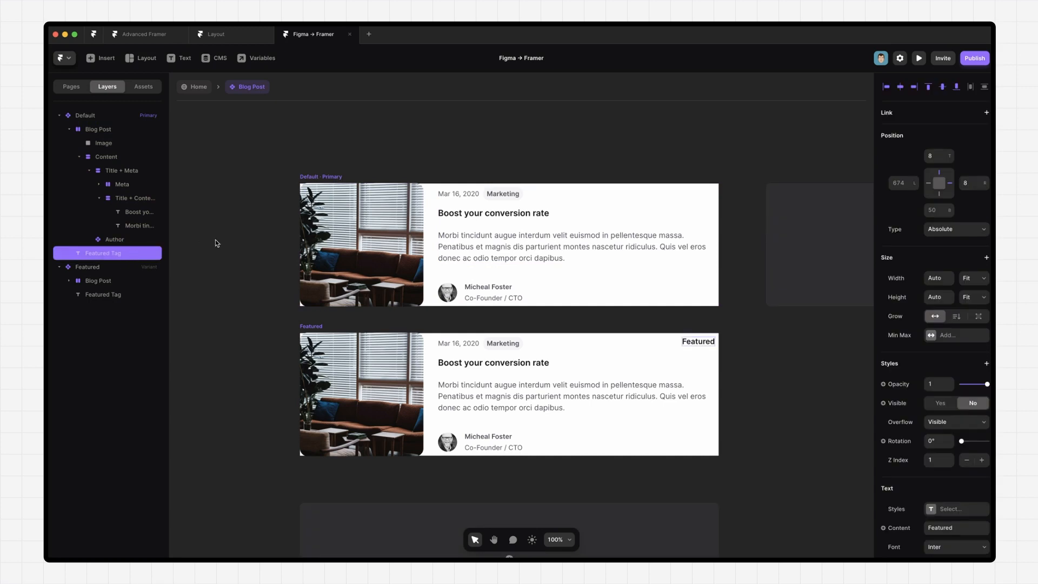
# - Open the Author component and increase the gap of the primary variant's Stack to 48
pyautogui.press('Delete')
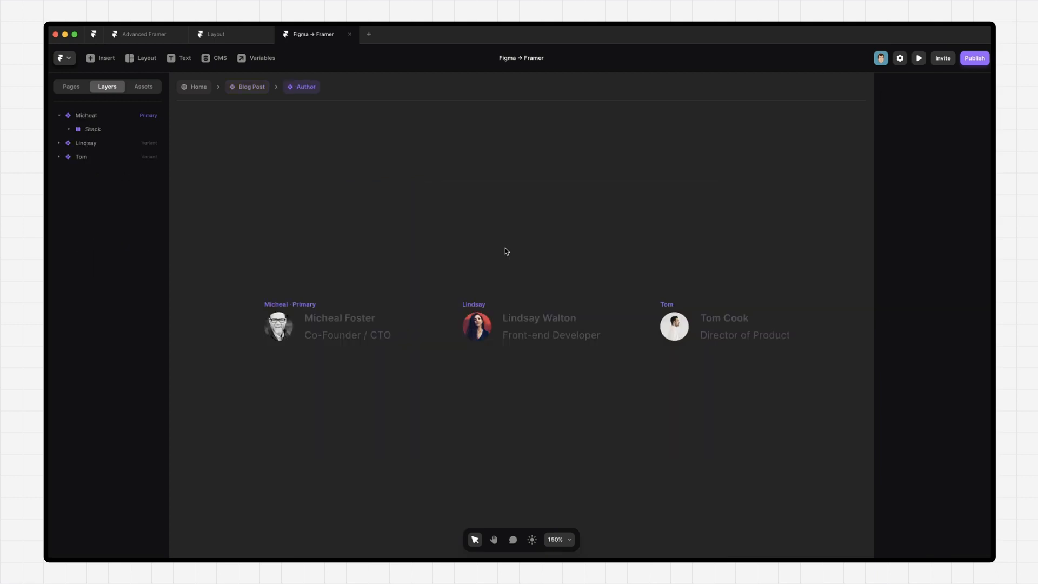
pyautogui.click(299, 303)
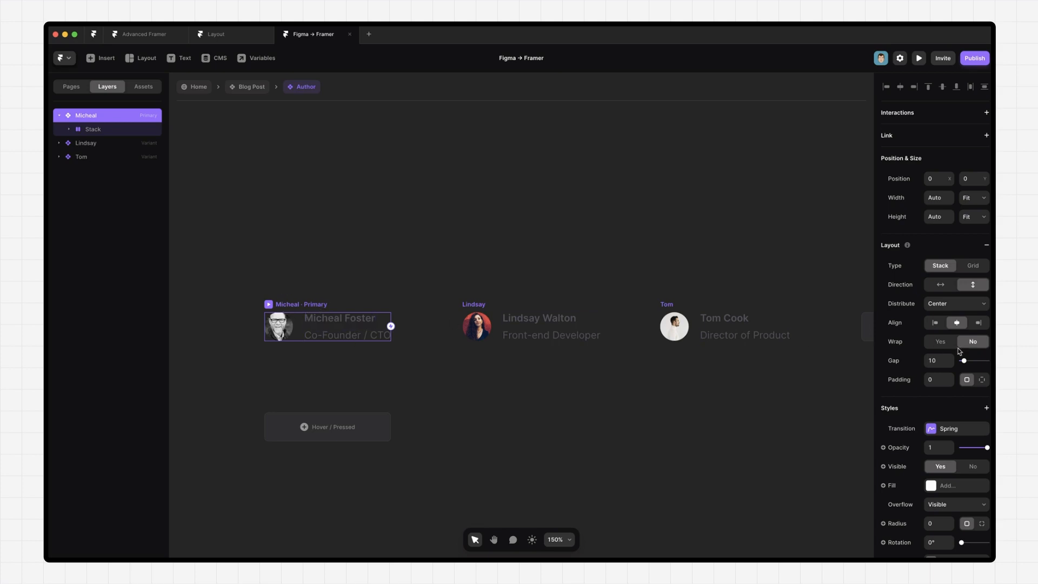
pyautogui.click(103, 128)
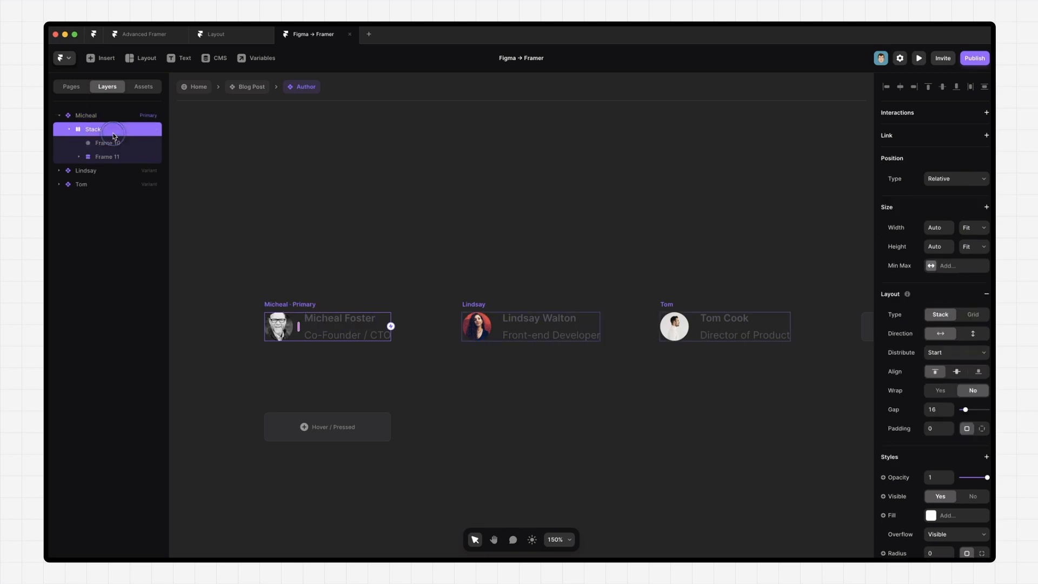
pyautogui.moveTo(965, 410); pyautogui.dragTo(975, 412)
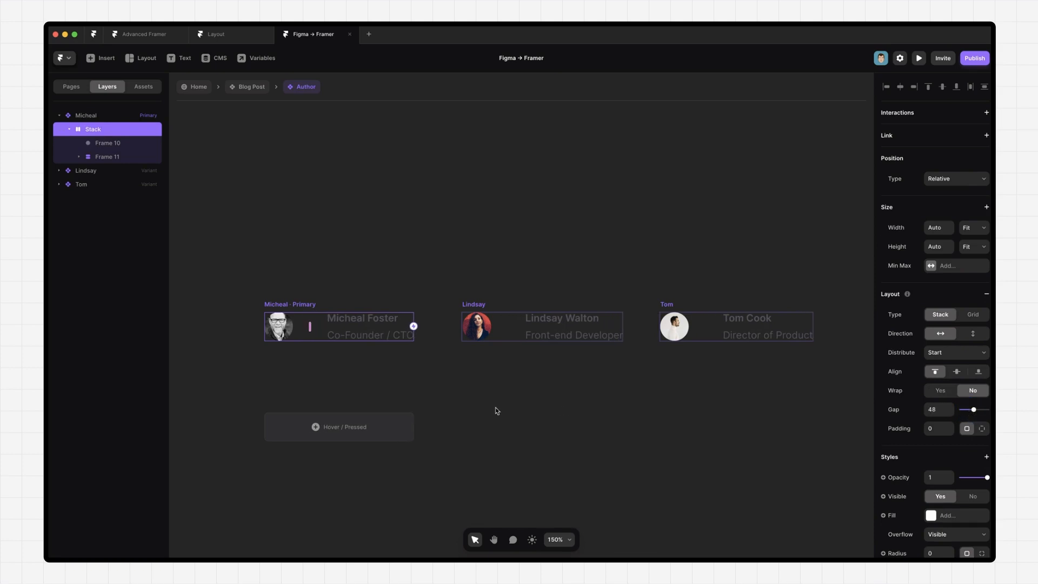
# - Override the gap of the Stack in the Author component's second variant with 24
pyautogui.click(483, 302)
pyautogui.click(89, 185)
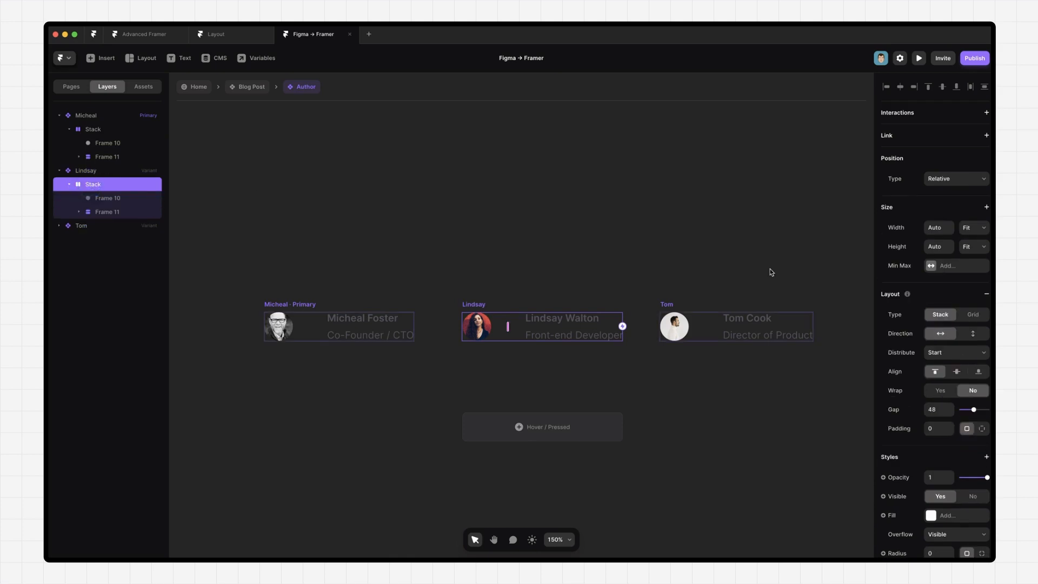
pyautogui.moveTo(973, 410); pyautogui.dragTo(967, 411)
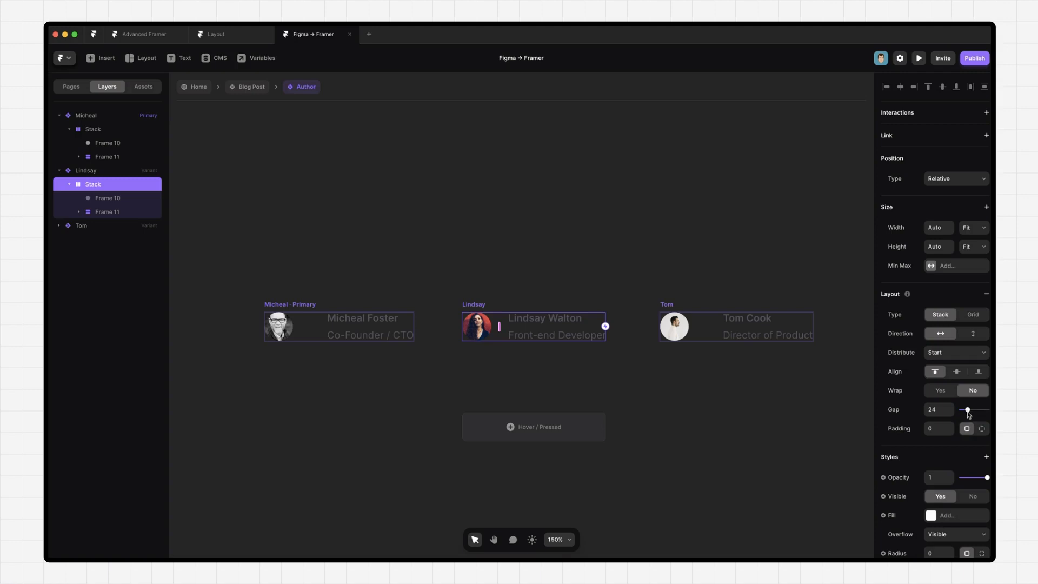
# - Reset the overrides on the second variant's Stack so it follows the primary variant again
pyautogui.rightClick(531, 333)
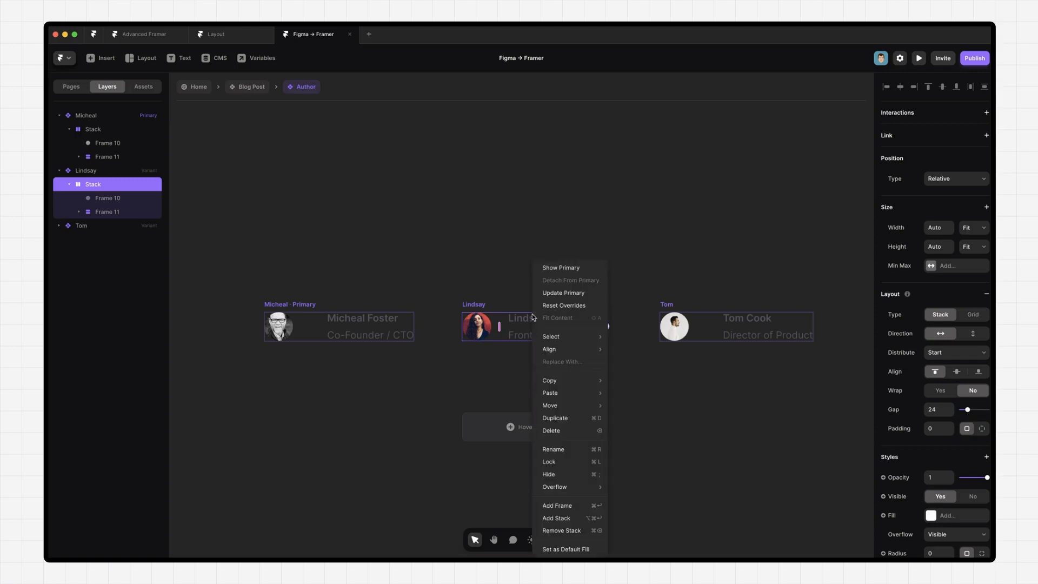
pyautogui.click(589, 303)
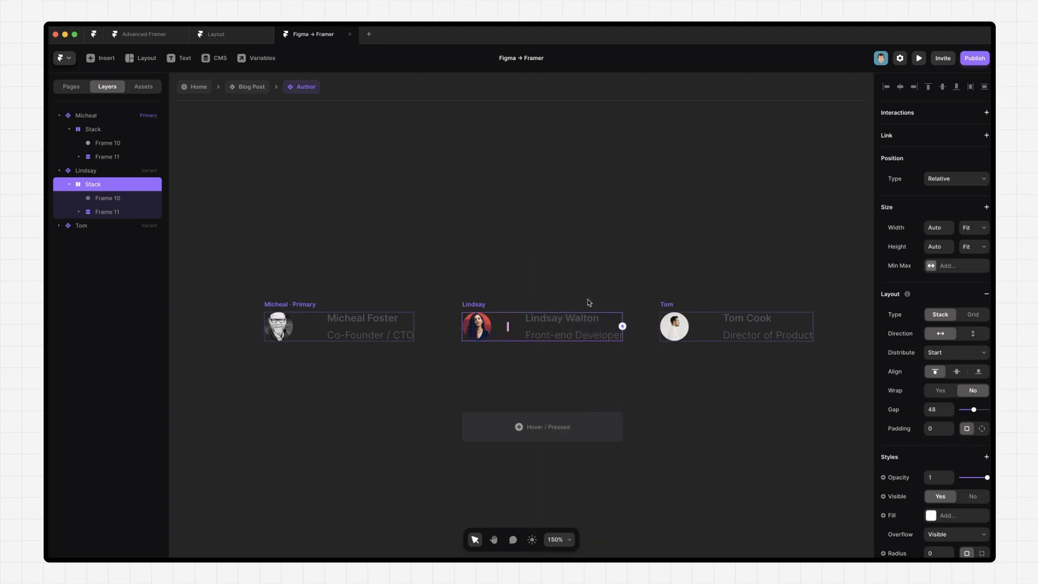
pyautogui.click(502, 263)
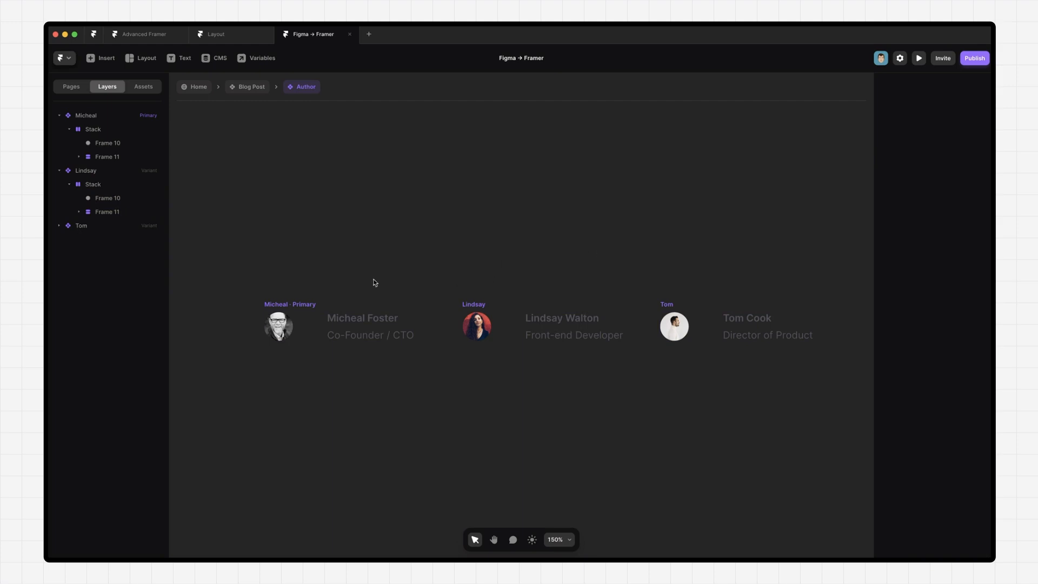
# - Set the gap of the primary variant's Stack back to 16 and deselect it
pyautogui.click(319, 305)
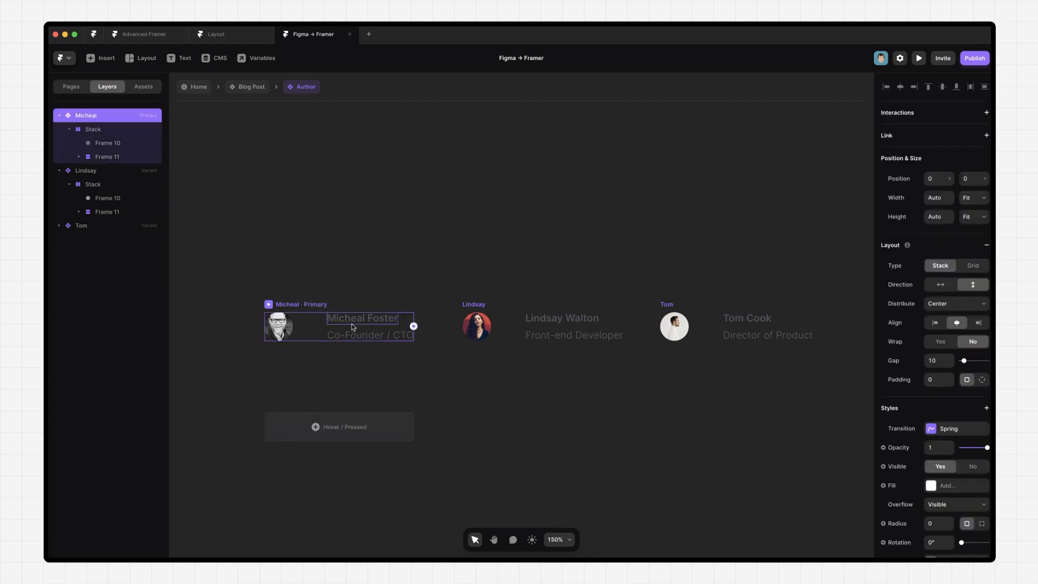
pyautogui.click(108, 130)
pyautogui.moveTo(972, 409); pyautogui.dragTo(965, 410)
pyautogui.click(675, 252)
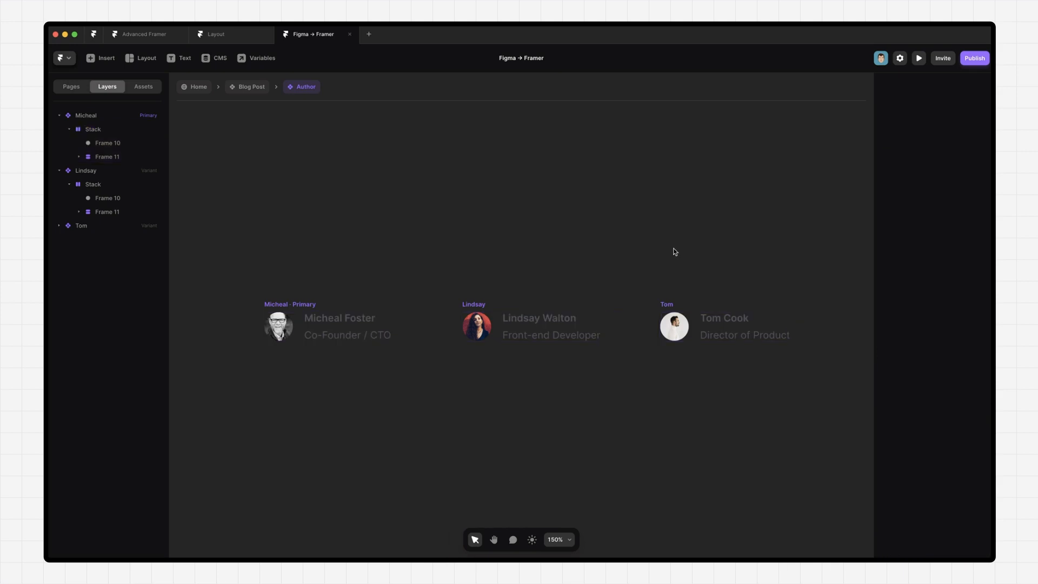